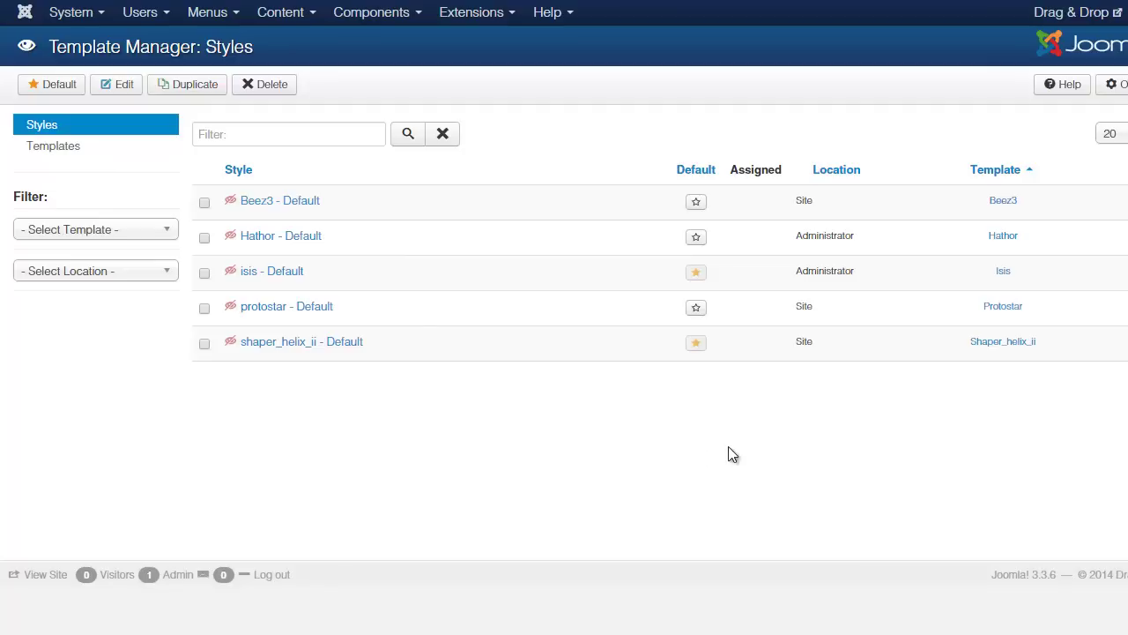
Open the shaper_helix_ii - Default style for editing from the template manager's list of styles
click(478, 14)
click(483, 128)
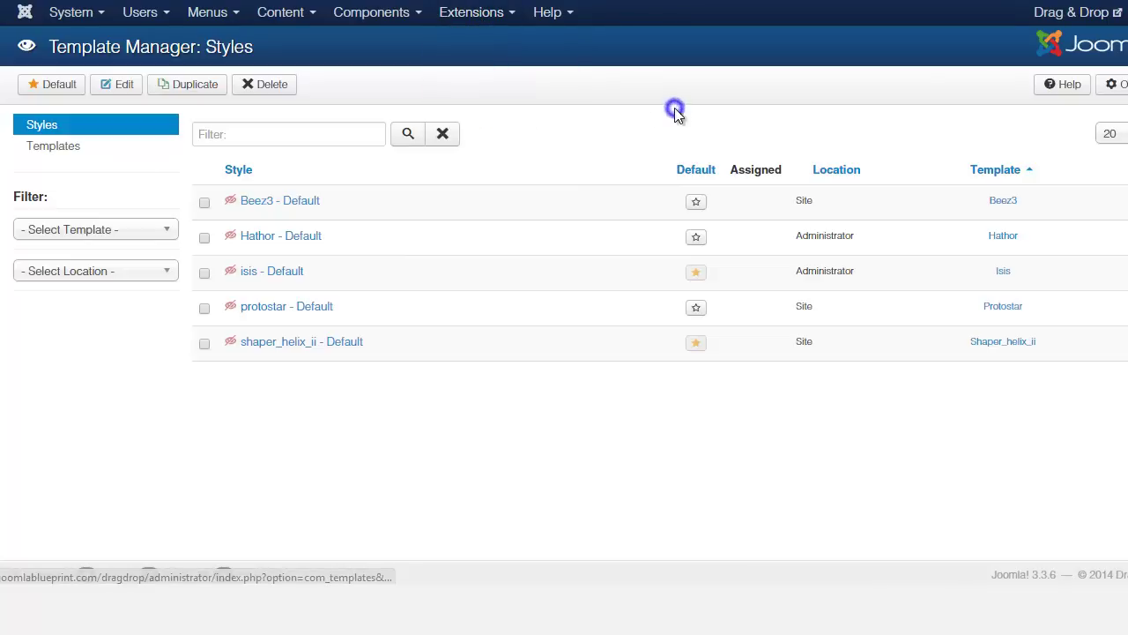
click(342, 350)
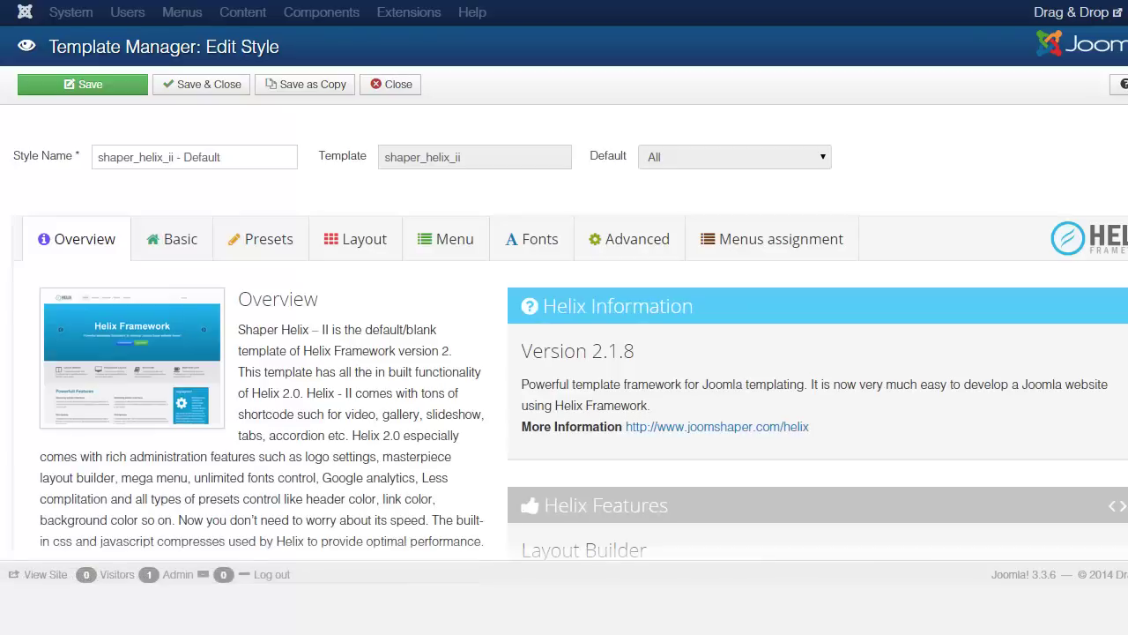
Examine the template's overview, including its description, key features and the Helix information
scroll(564, 353, down, 3)
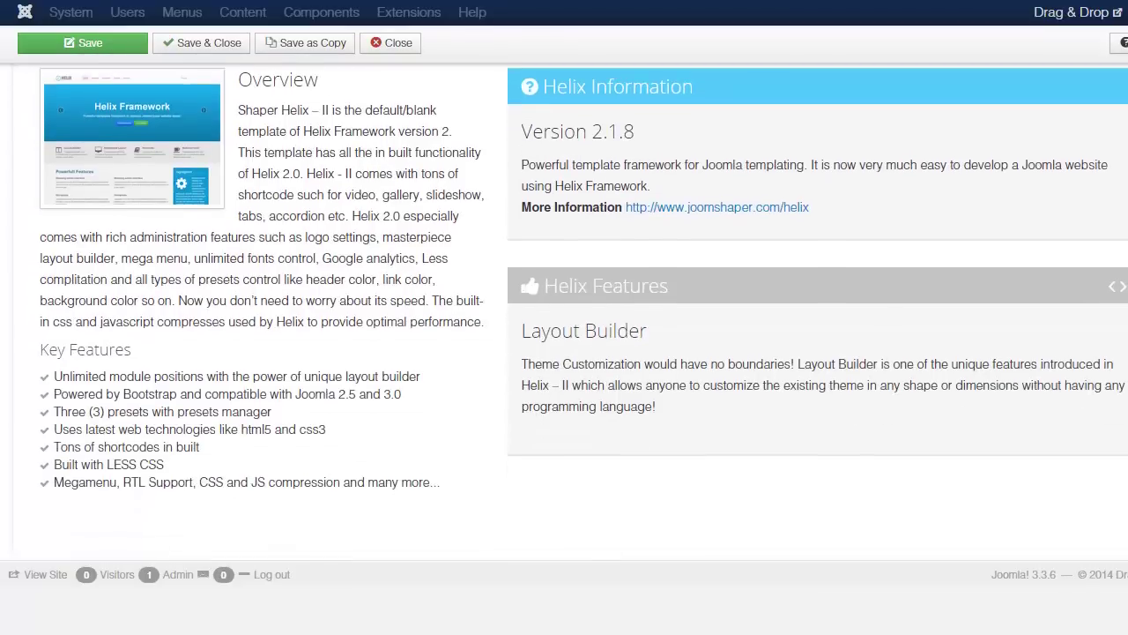
scroll(564, 352, up, 2)
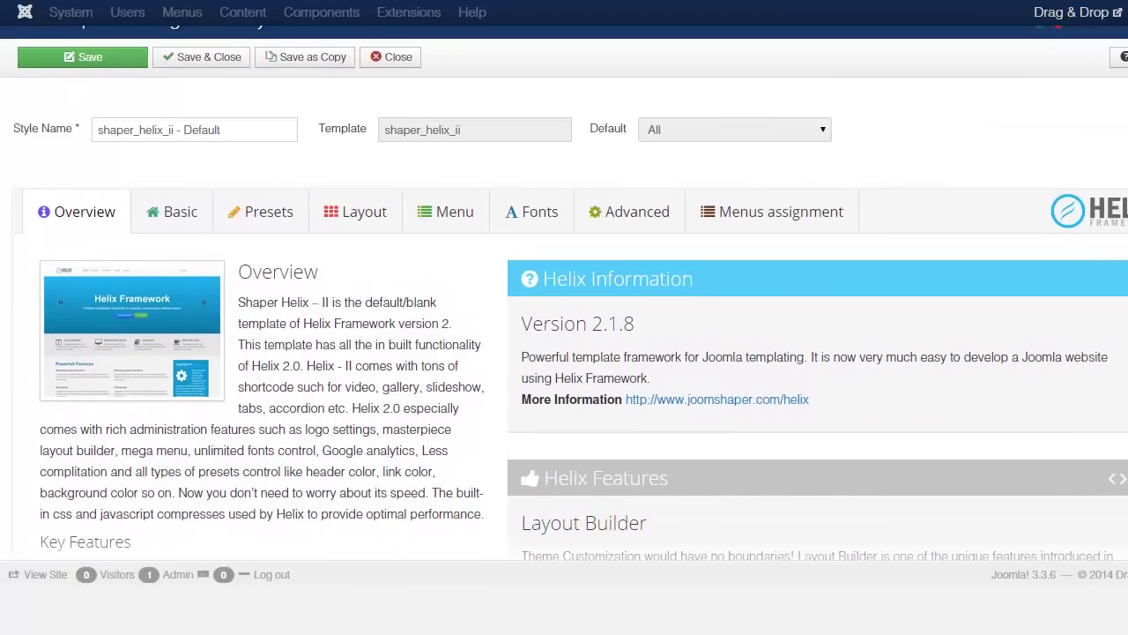
scroll(427, 240, up, 1)
scroll(427, 239, down, 2)
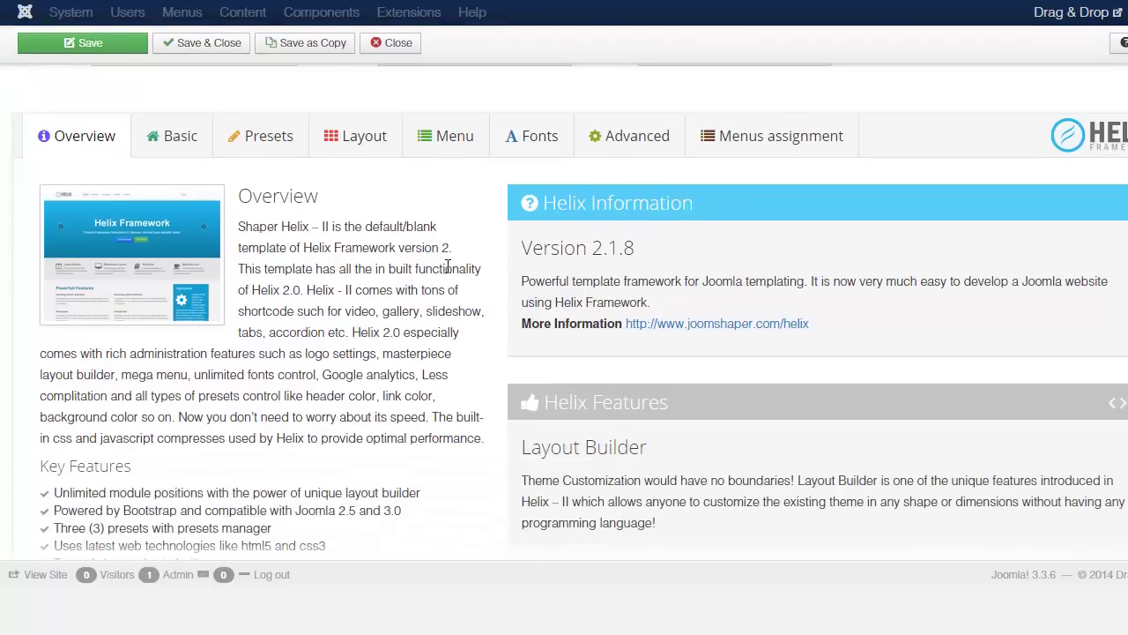
scroll(641, 294, down, 3)
scroll(582, 308, up, 4)
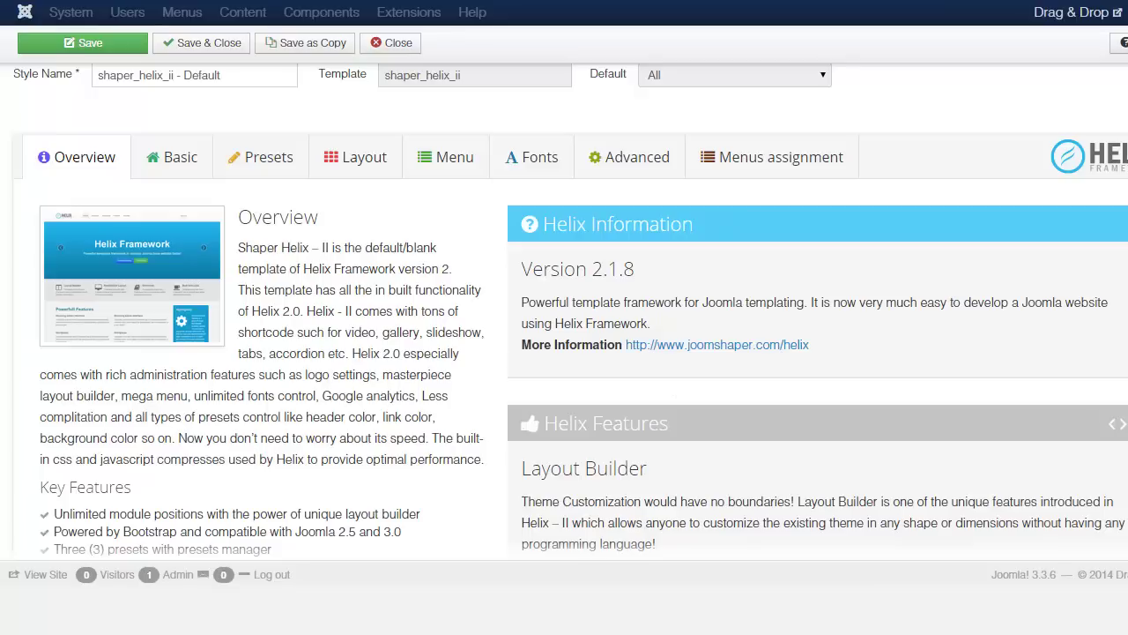
scroll(564, 353, down, 1)
scroll(432, 282, up, 1)
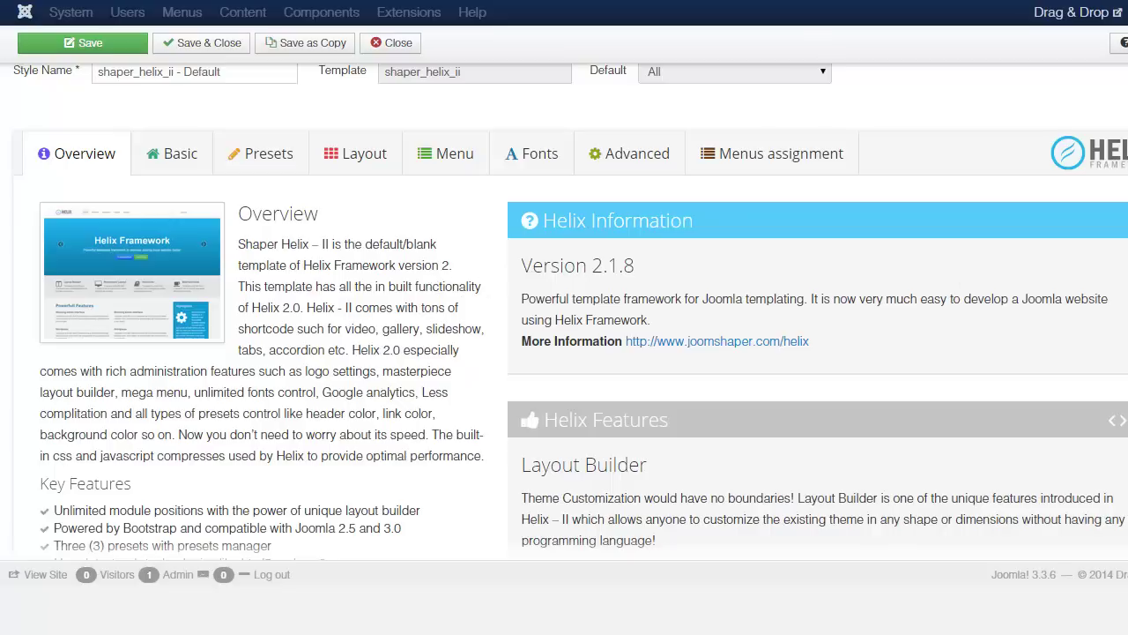
scroll(564, 290, up, 1)
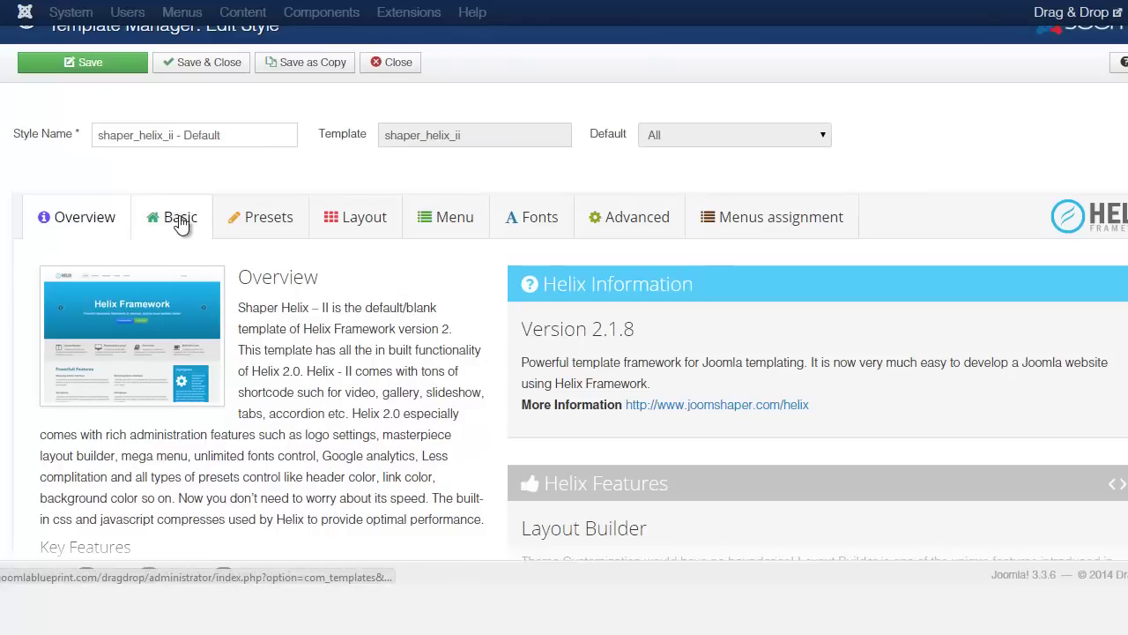
Set the layout width to 940 px in the template's basic settings and save the style
click(179, 221)
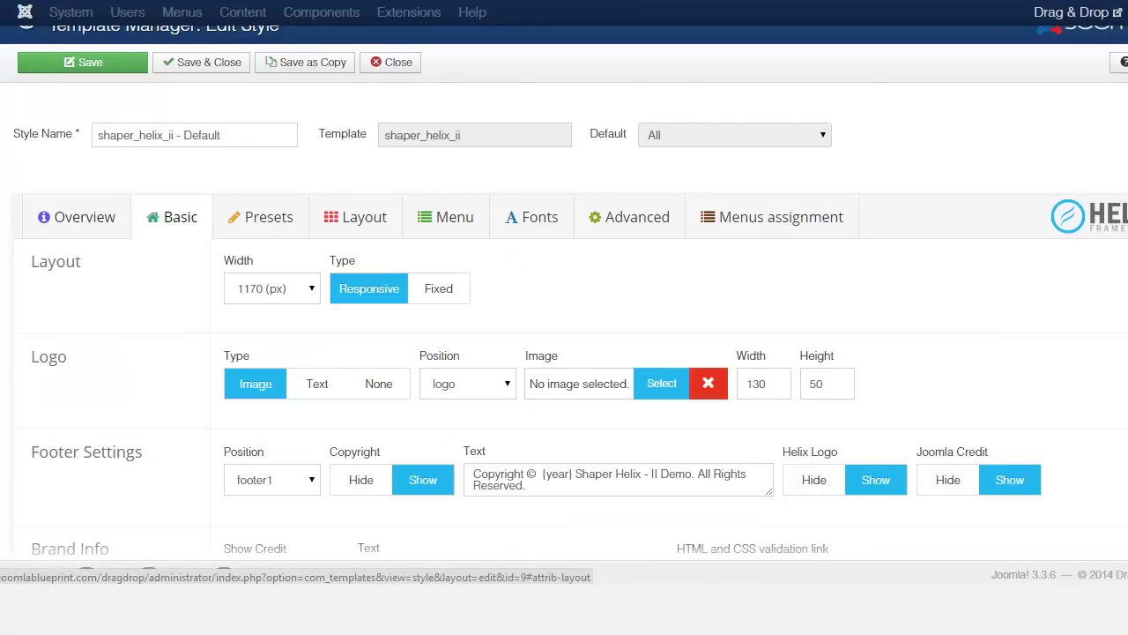
scroll(564, 353, down, 2)
scroll(1111, 244, up, 1)
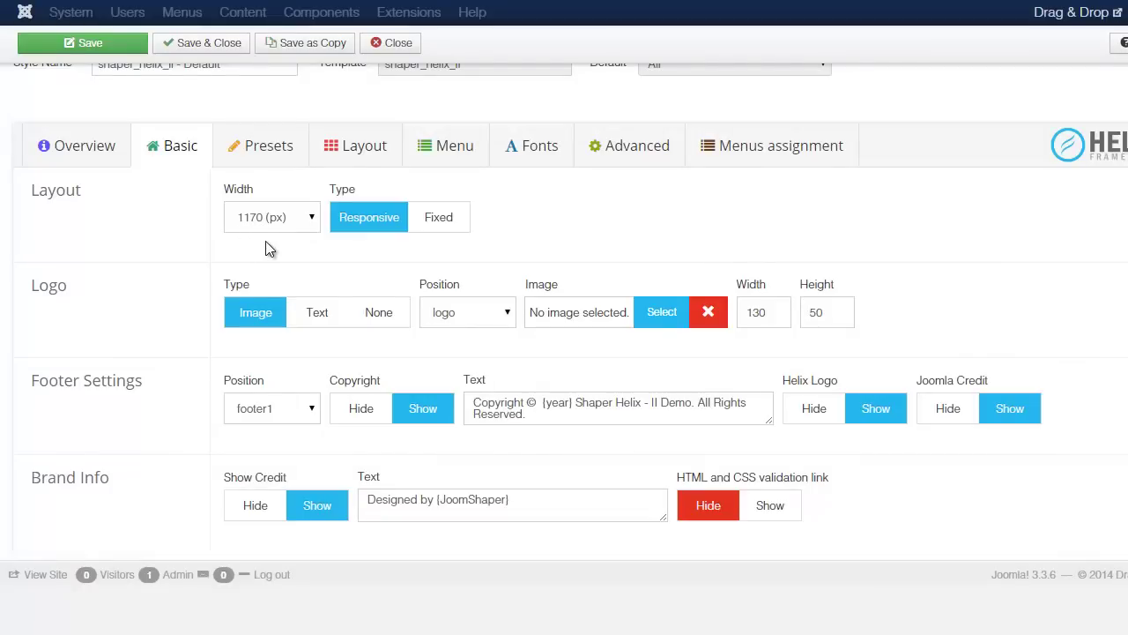
click(313, 228)
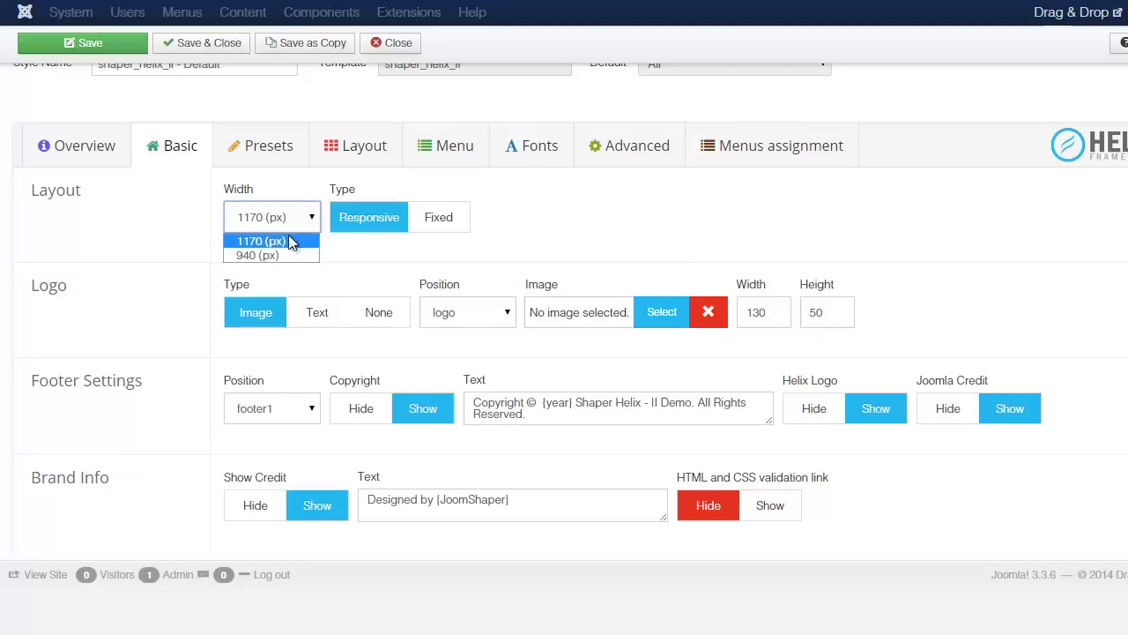
click(264, 255)
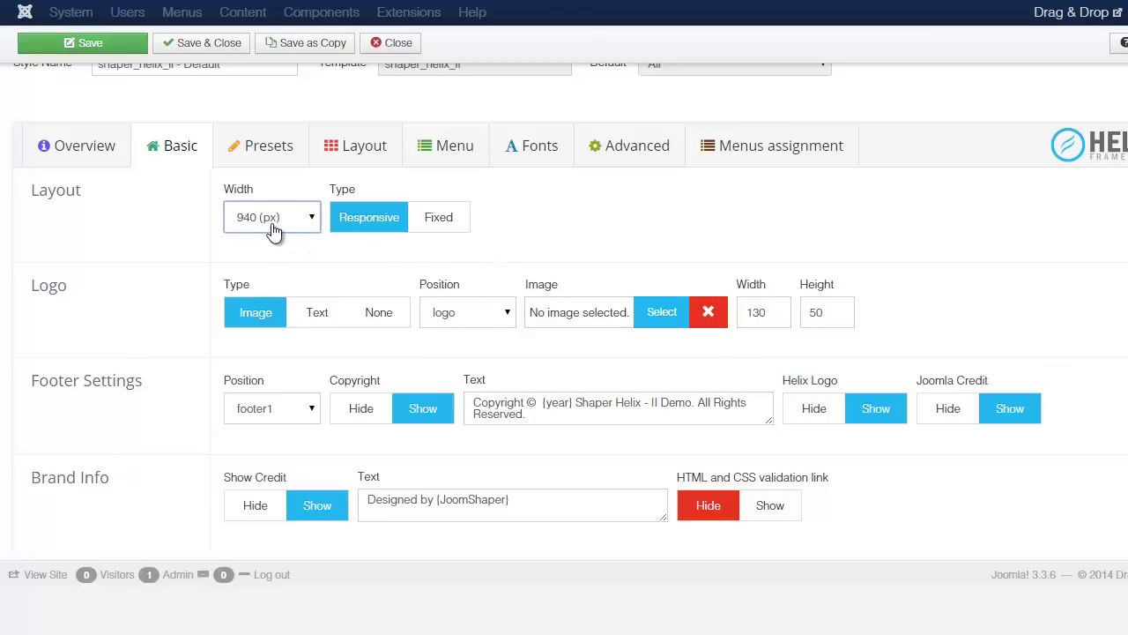
click(71, 44)
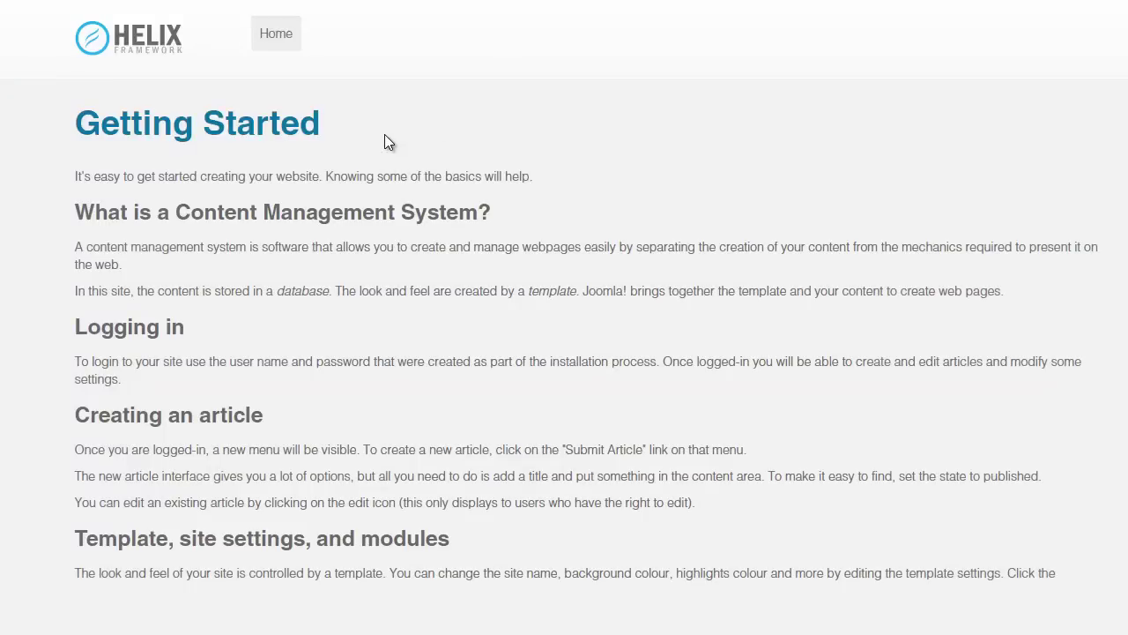
Reload the site's front end and look through the Getting Started page with the changed layout width
right_click(431, 148)
click(494, 201)
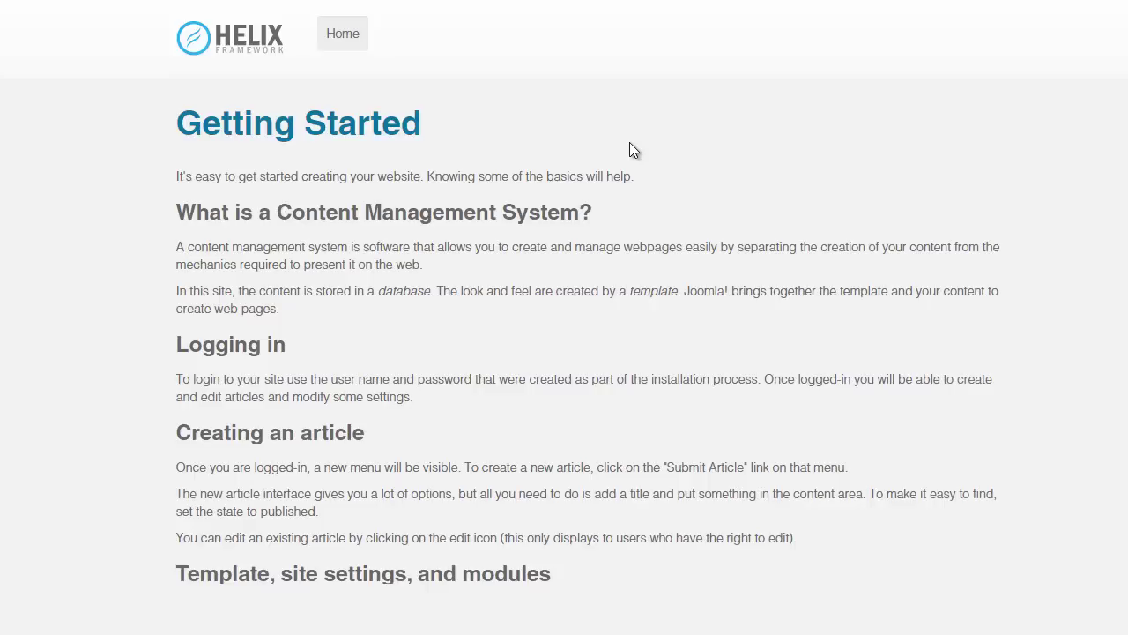
scroll(764, 228, down, 3)
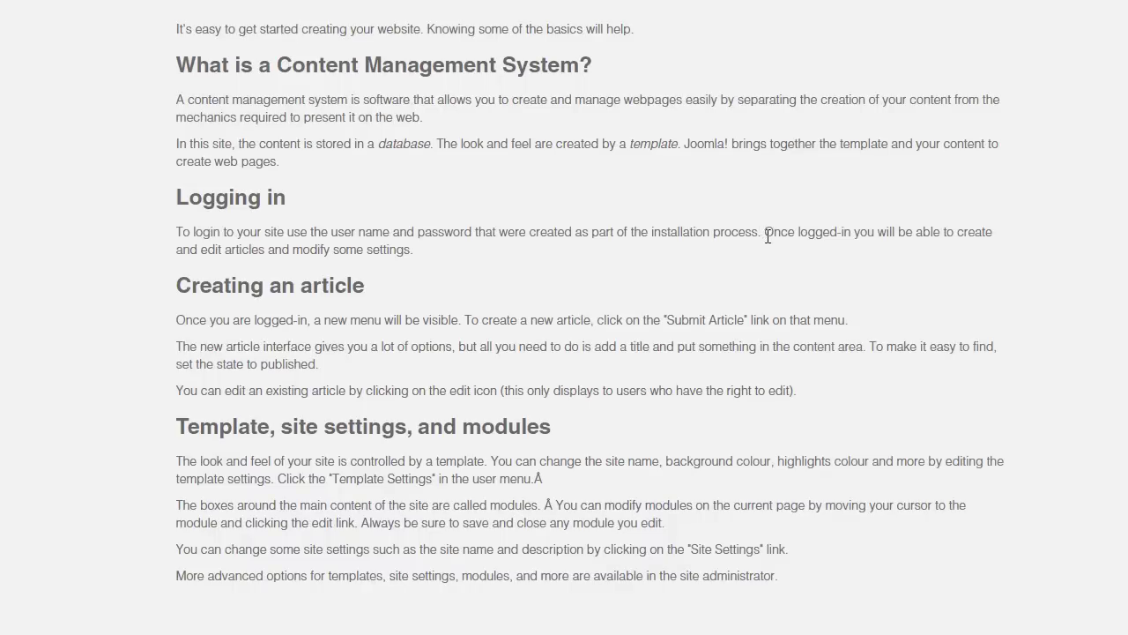
scroll(734, 205, up, 3)
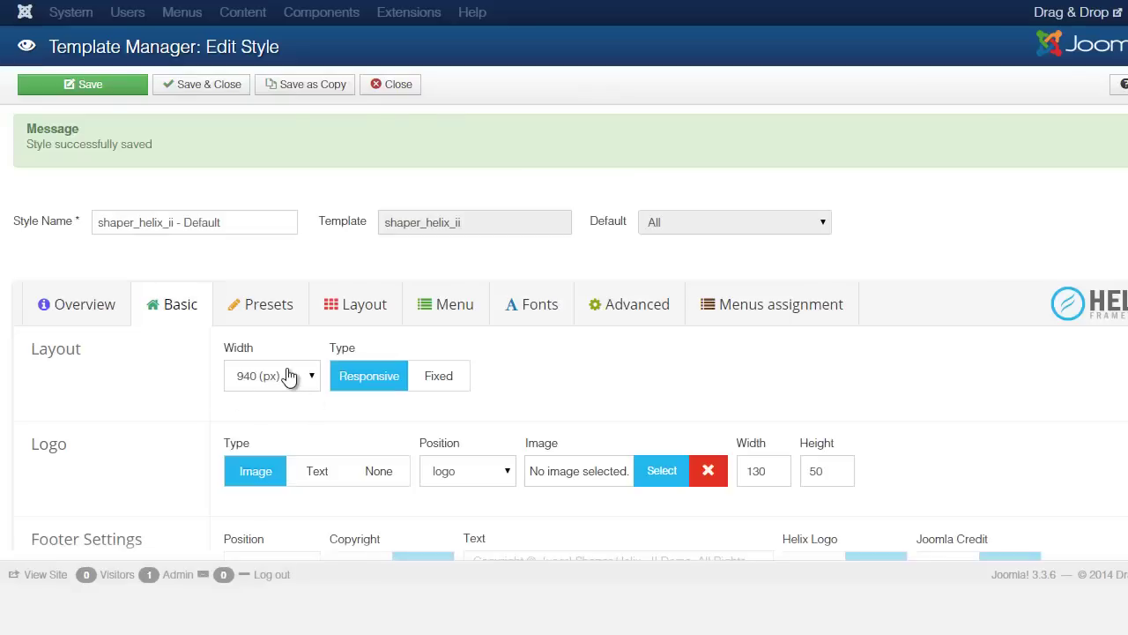
Look at the available layout widths and logo positions in the template's basic settings
click(278, 377)
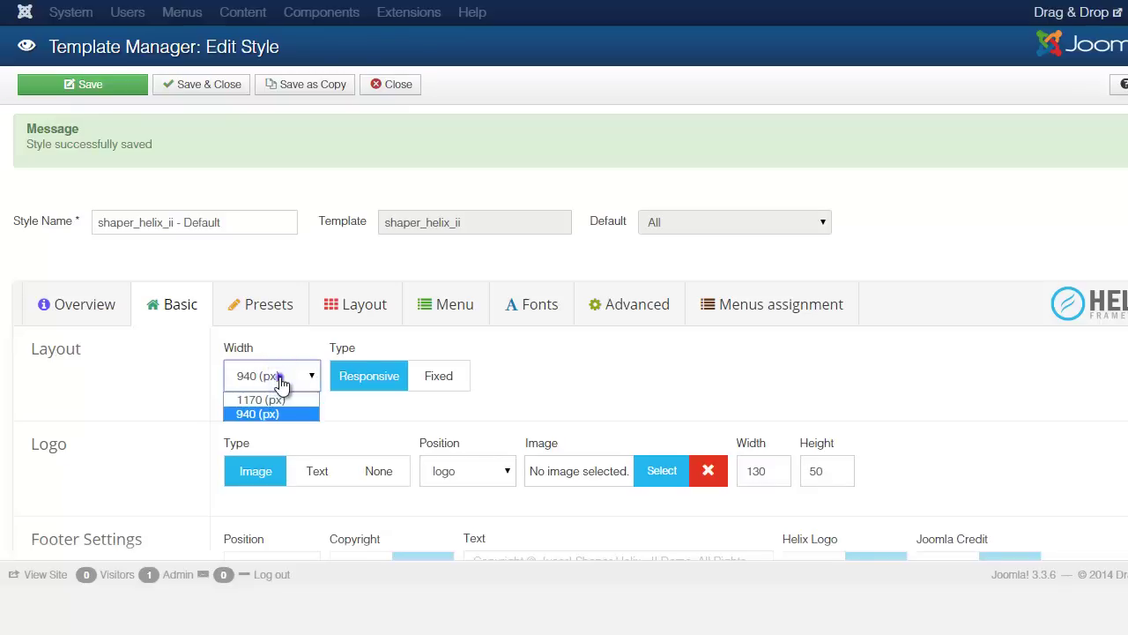
click(278, 377)
scroll(158, 337, down, 2)
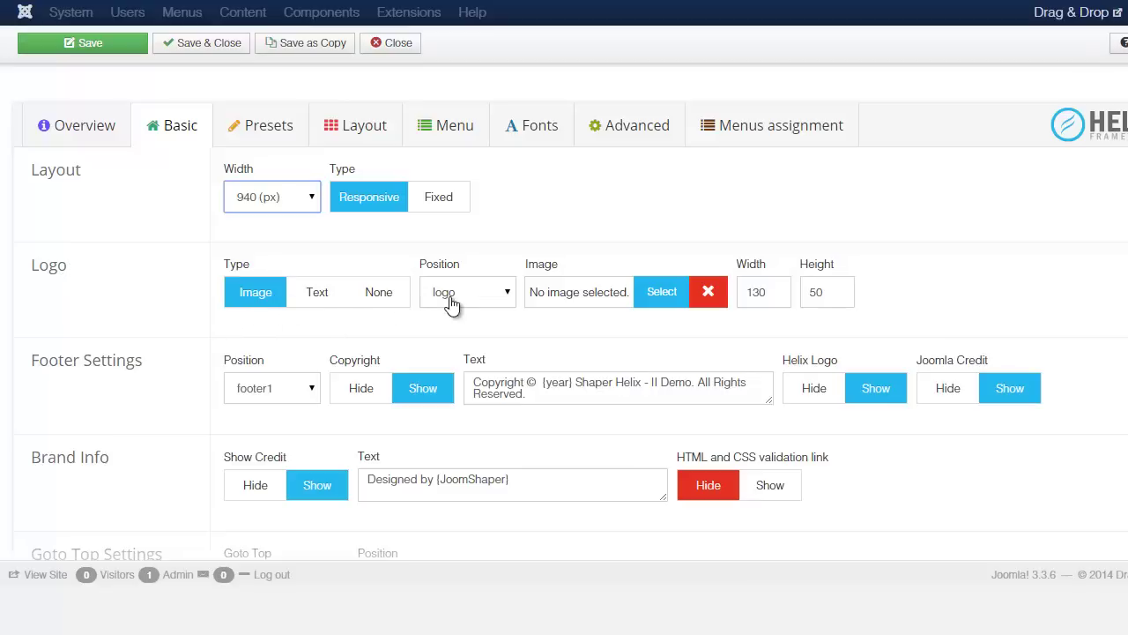
click(505, 296)
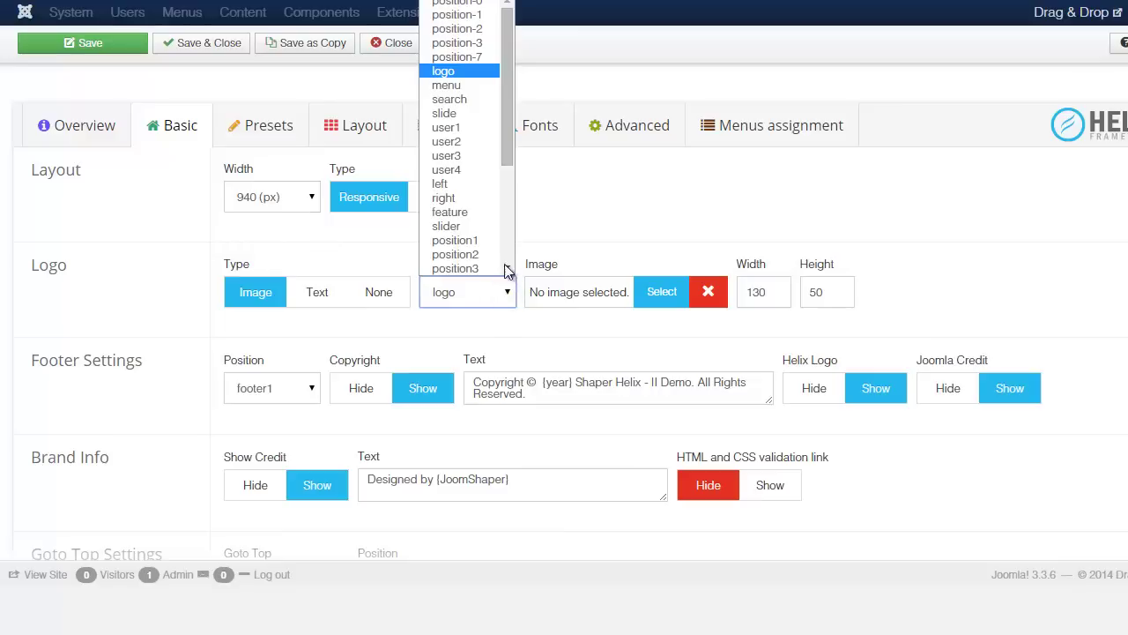
click(583, 230)
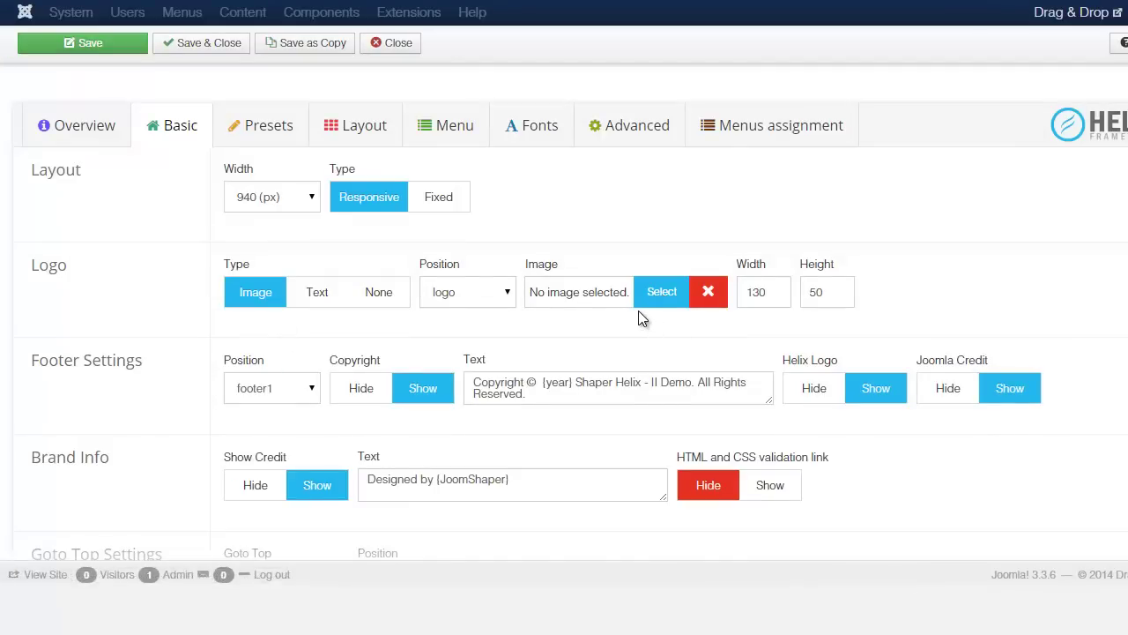
Switch the logo type to Text, with the text "Drag & Drop" and the slogan "Drag Drop Course", and save the style
click(323, 301)
click(605, 300)
double_click(587, 297)
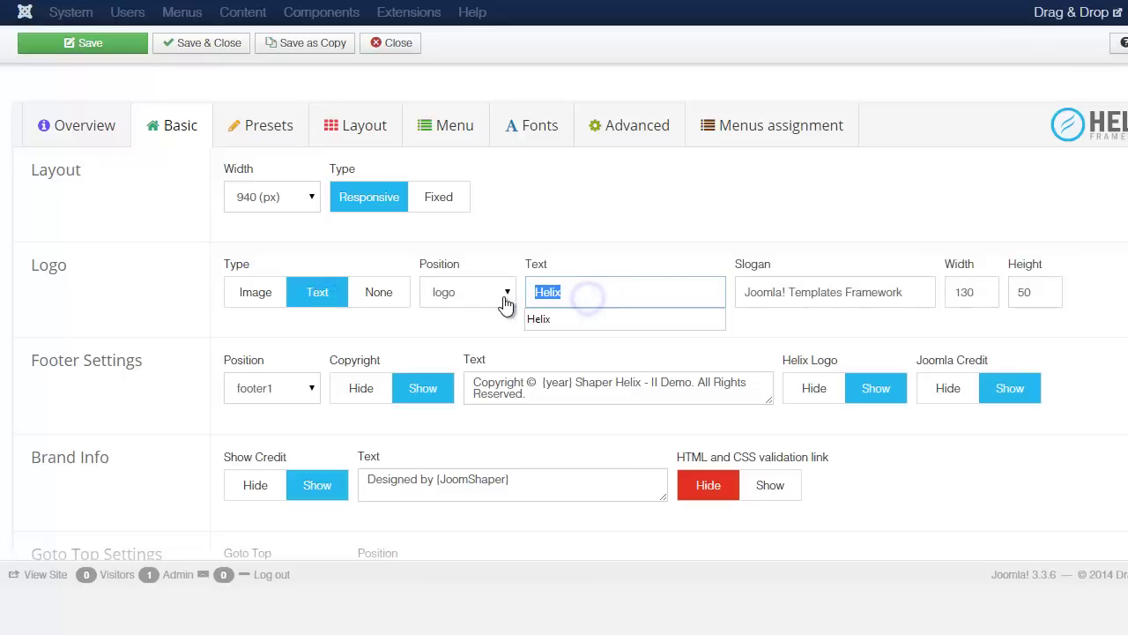
text(Drag)
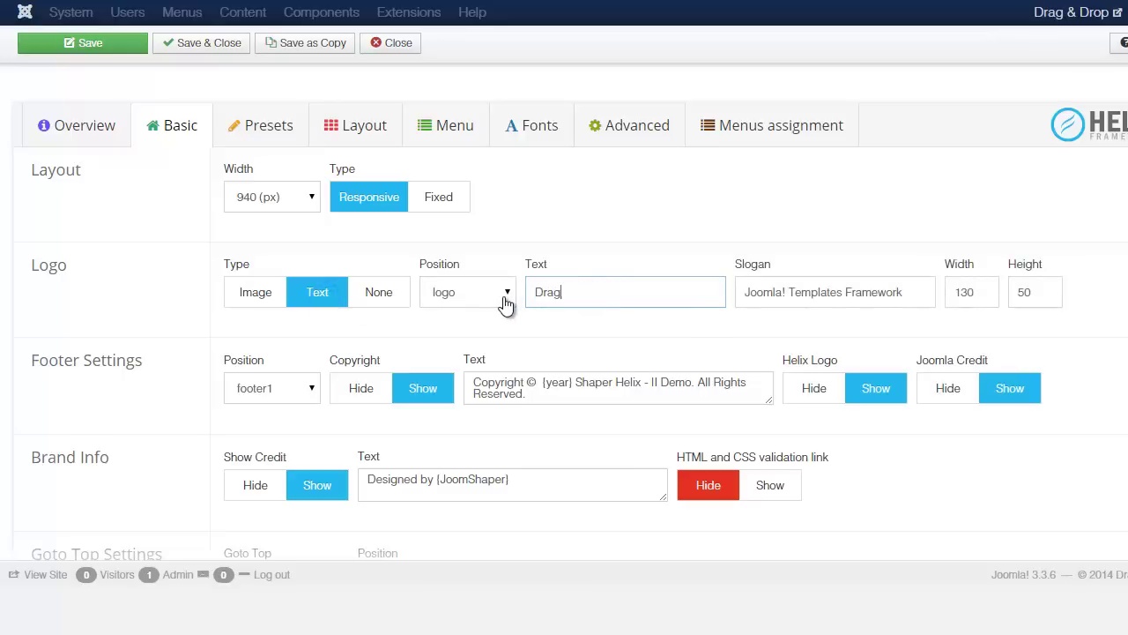
text( & Drop)
key(Tab)
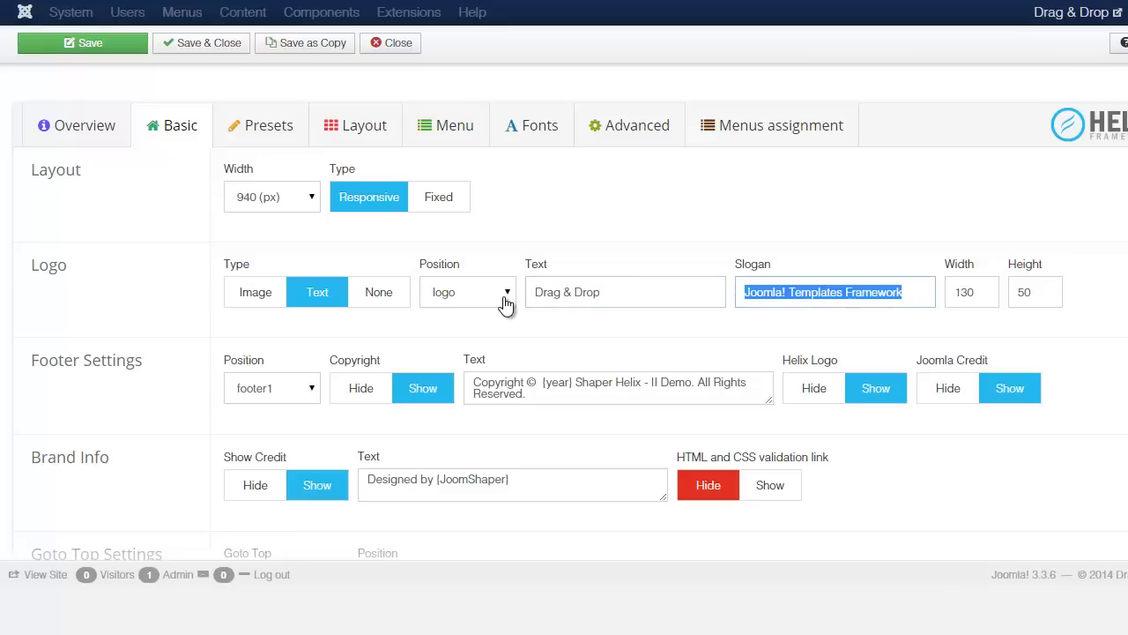
text(Drag Drop Course)
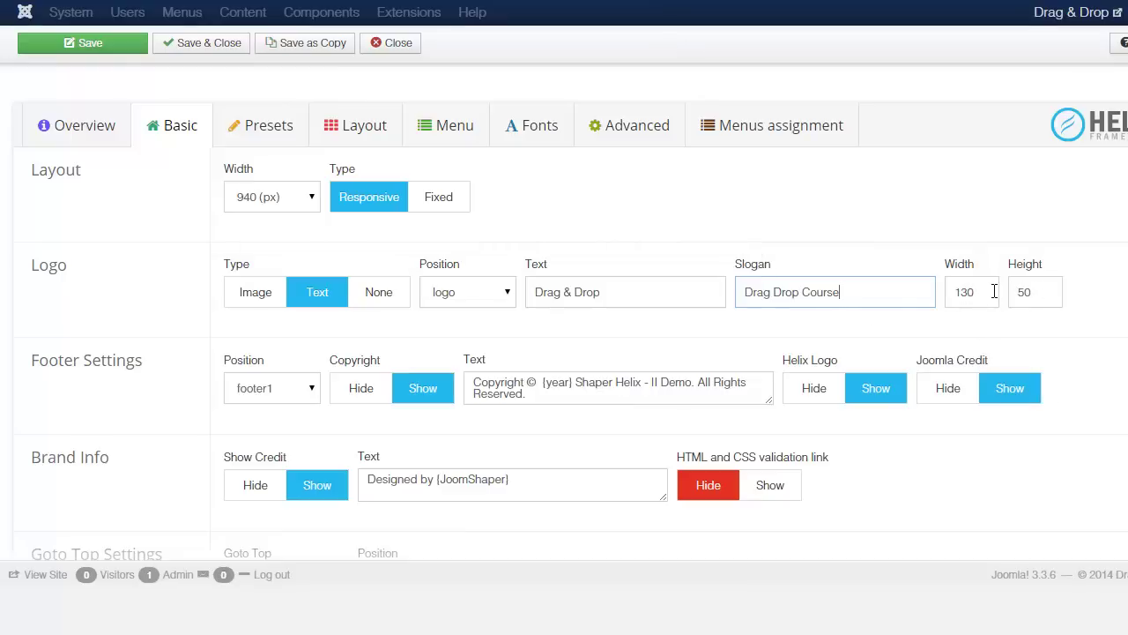
click(97, 44)
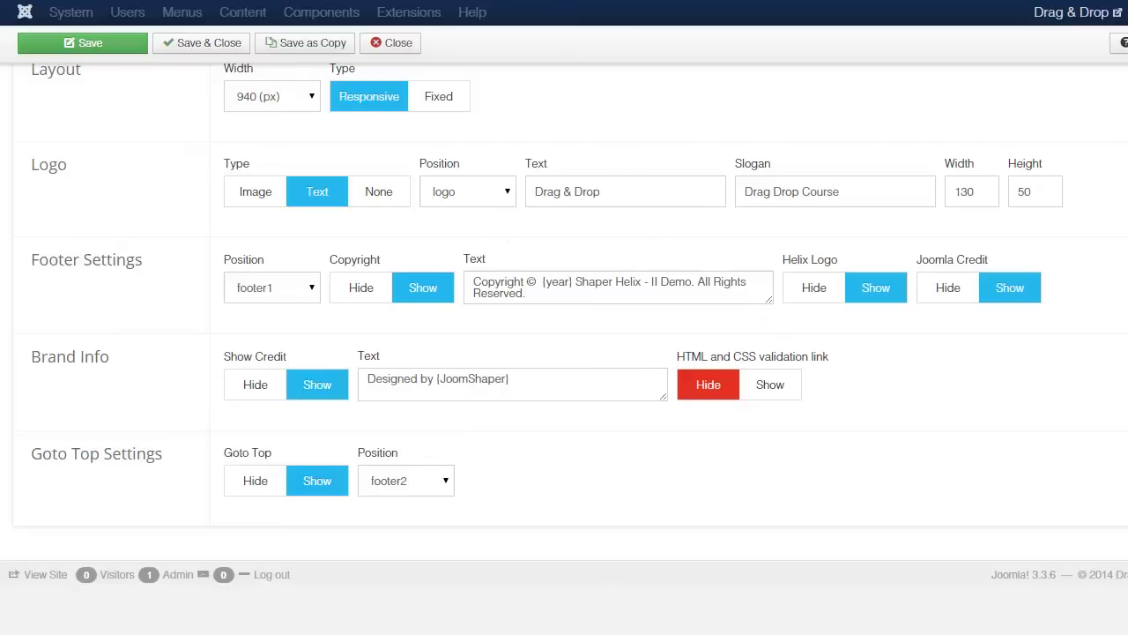
Set the logo type to None and save the style
click(507, 192)
click(507, 192)
click(507, 192)
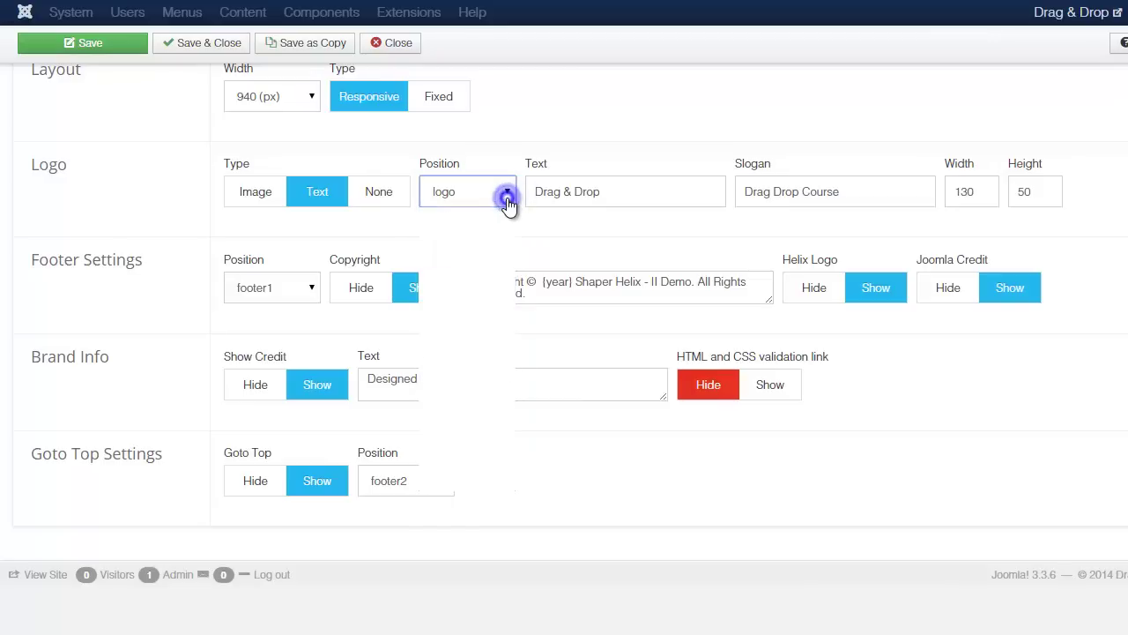
click(507, 193)
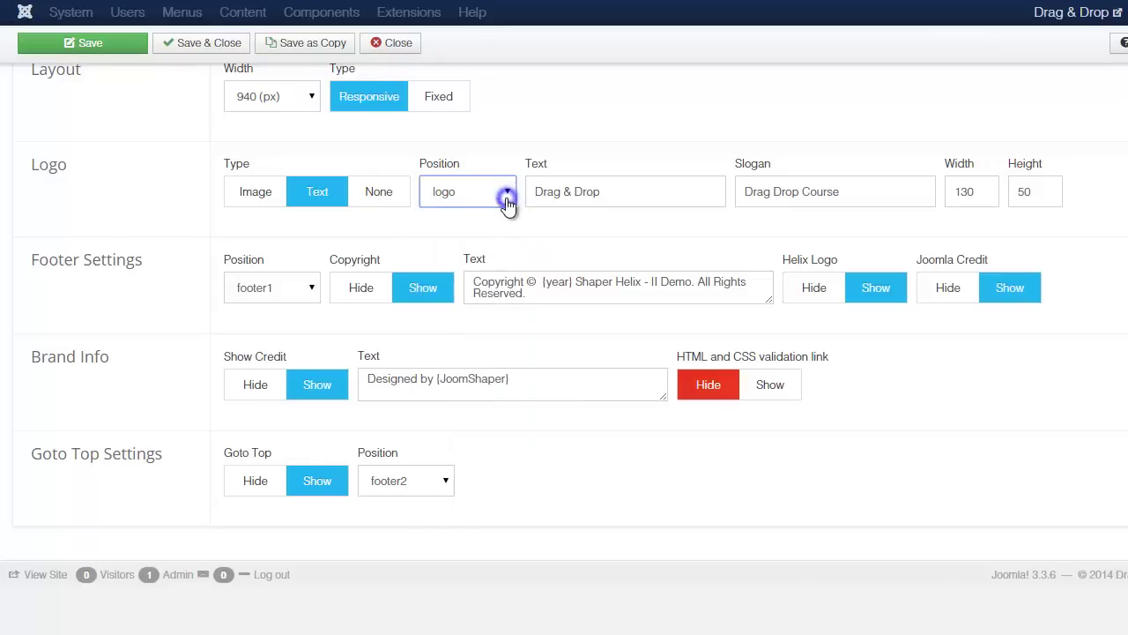
click(387, 201)
click(105, 55)
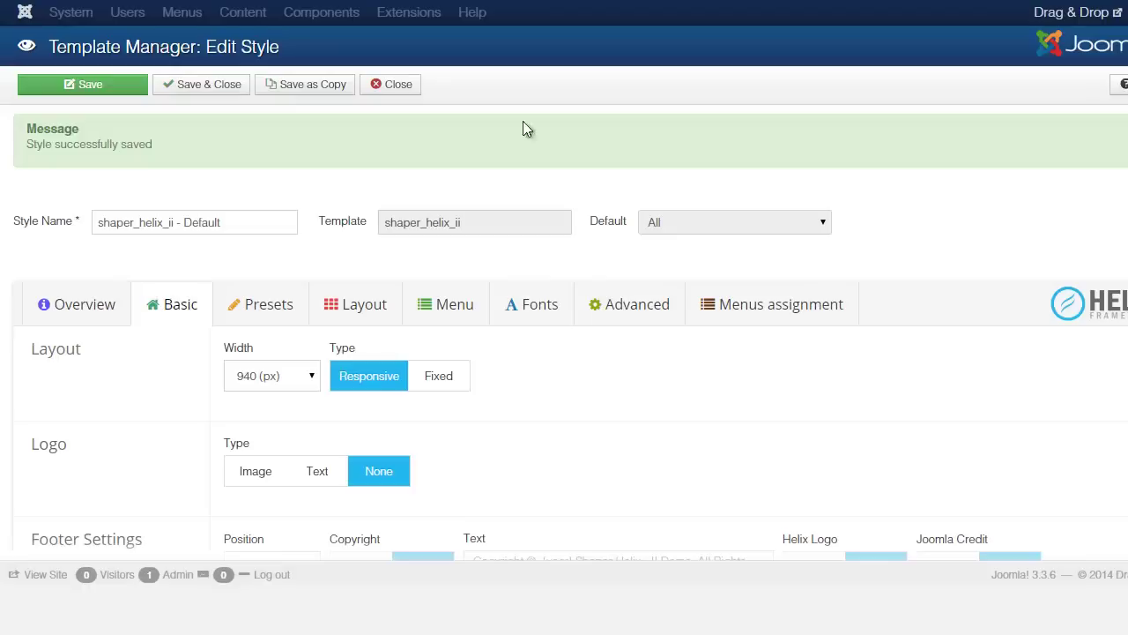
Set the logo type back to Image, then open the logo image selector and close it without choosing a file
scroll(573, 335, down, 5)
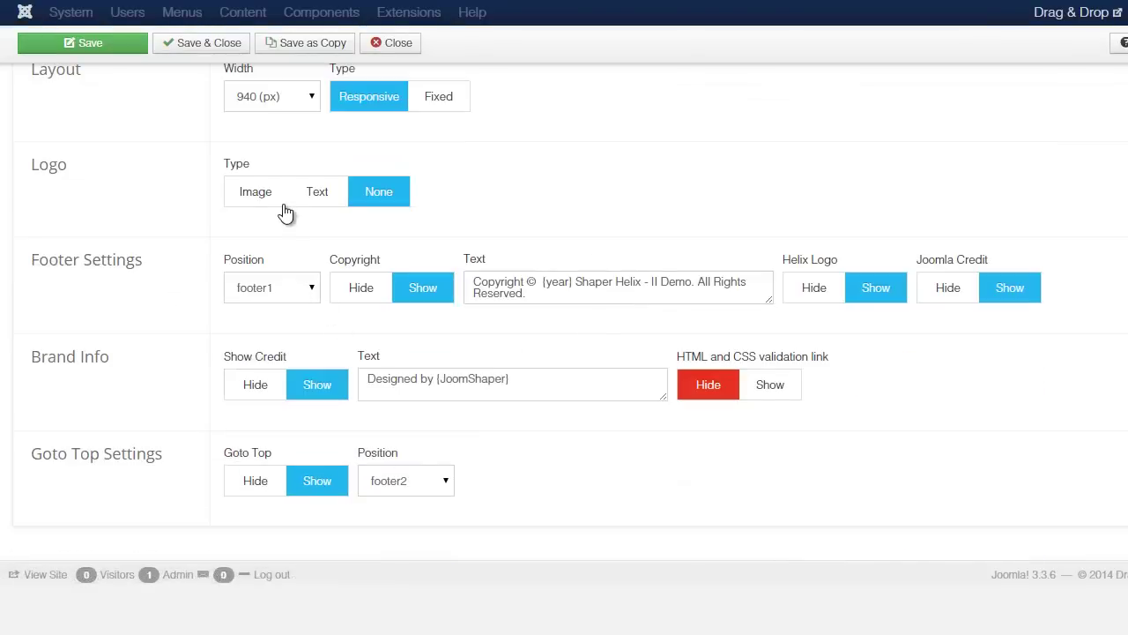
click(316, 192)
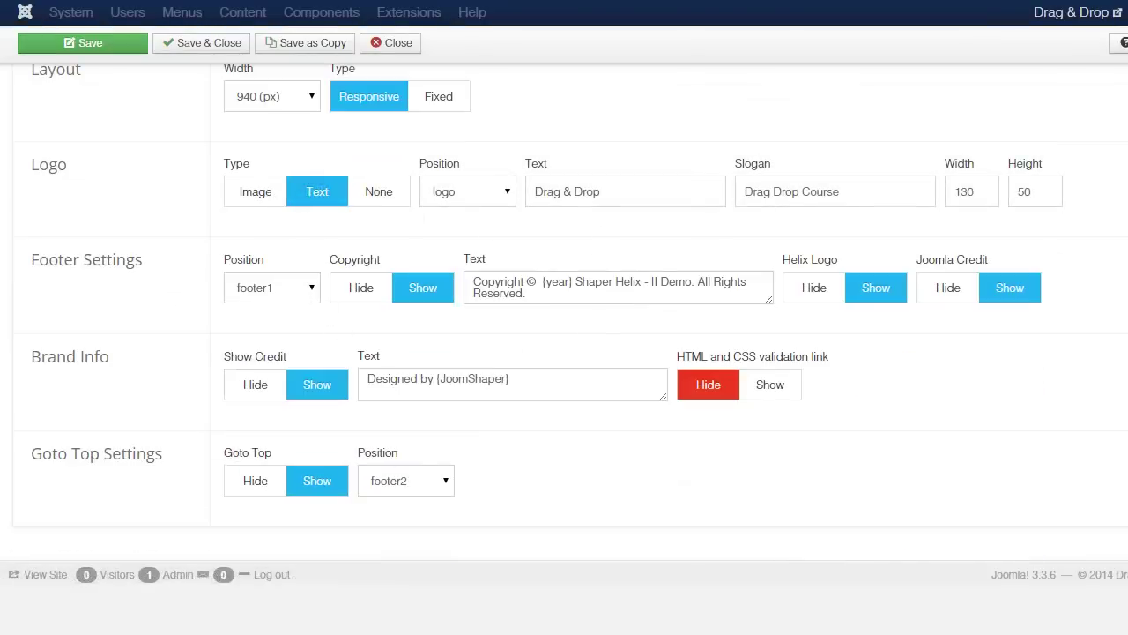
click(255, 191)
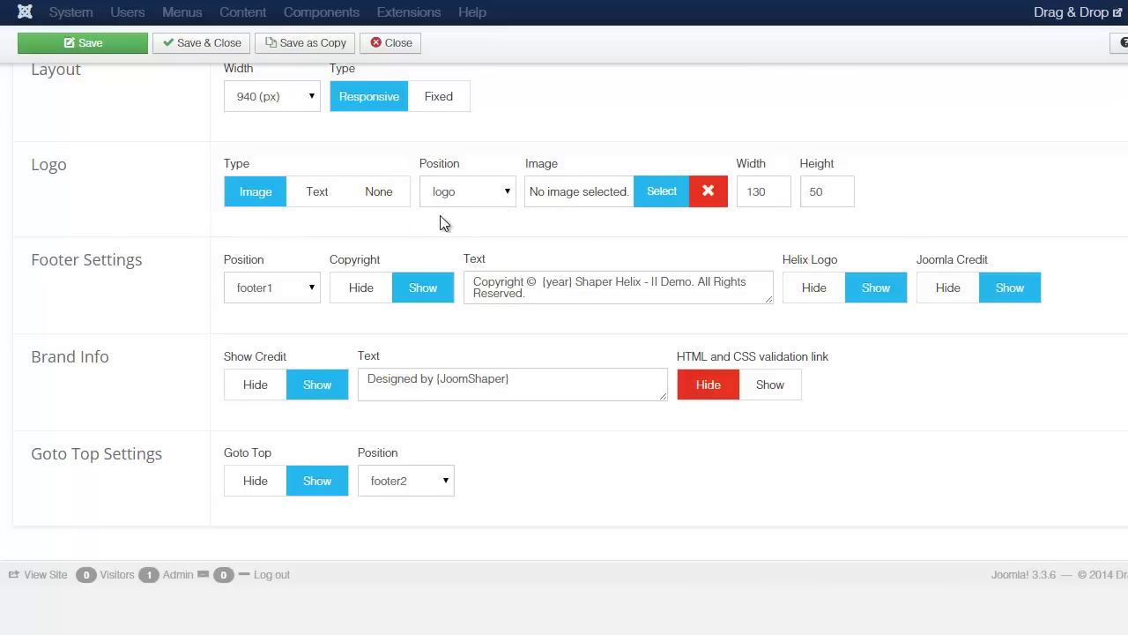
click(659, 193)
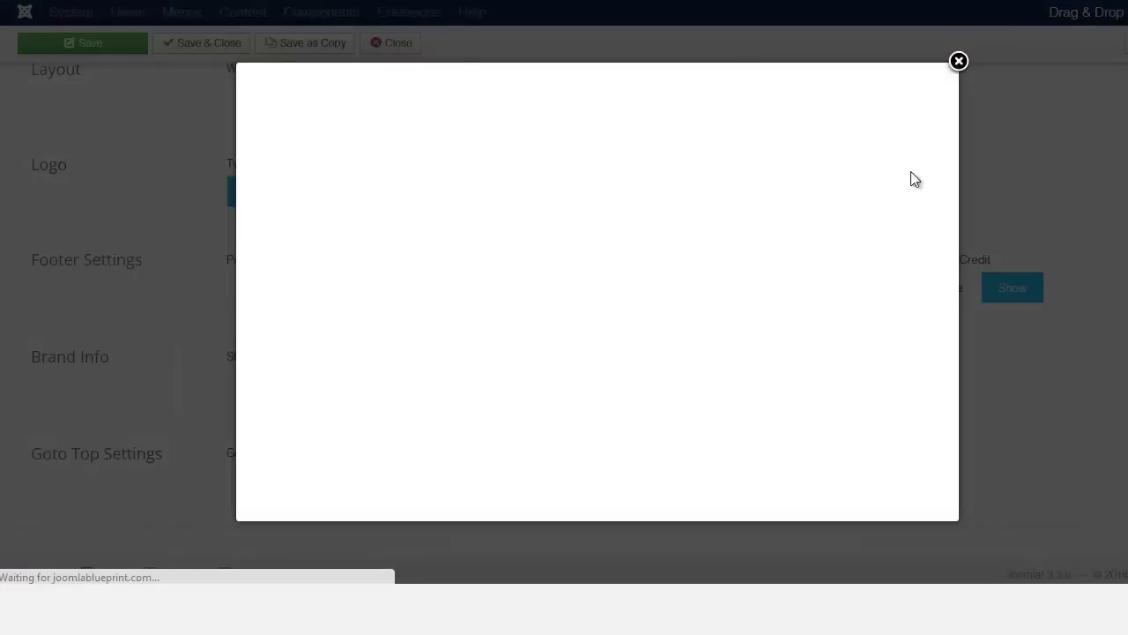
click(957, 62)
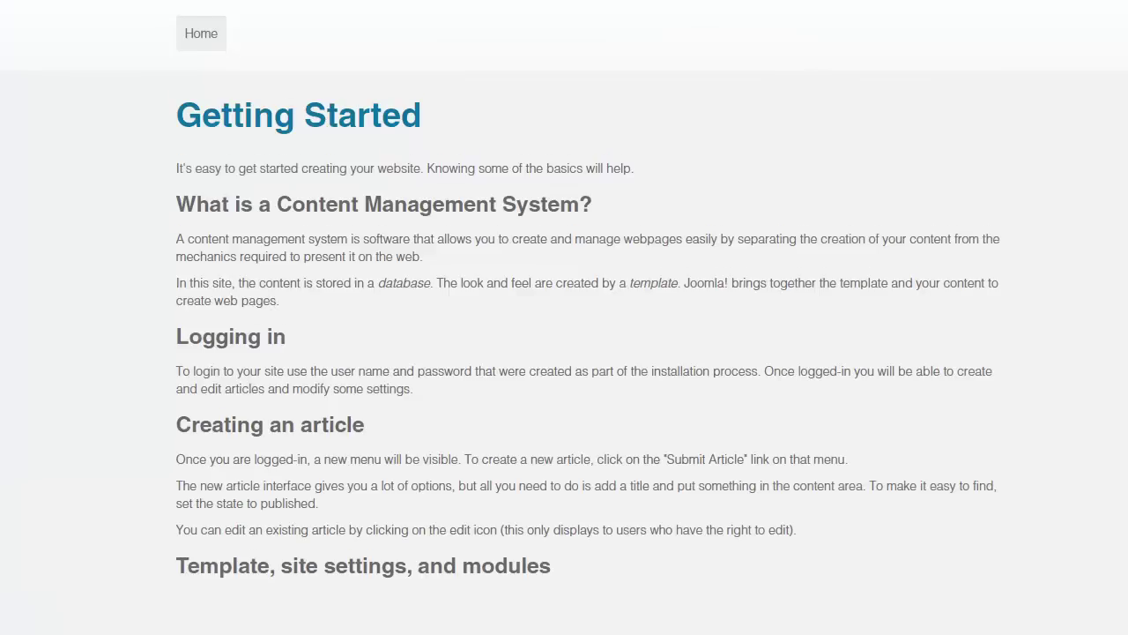
Replace "Shaper Helix - II Demo" in the footer copyright text with "Drag & Drop Joomla Course"
scroll(564, 317, down, 5)
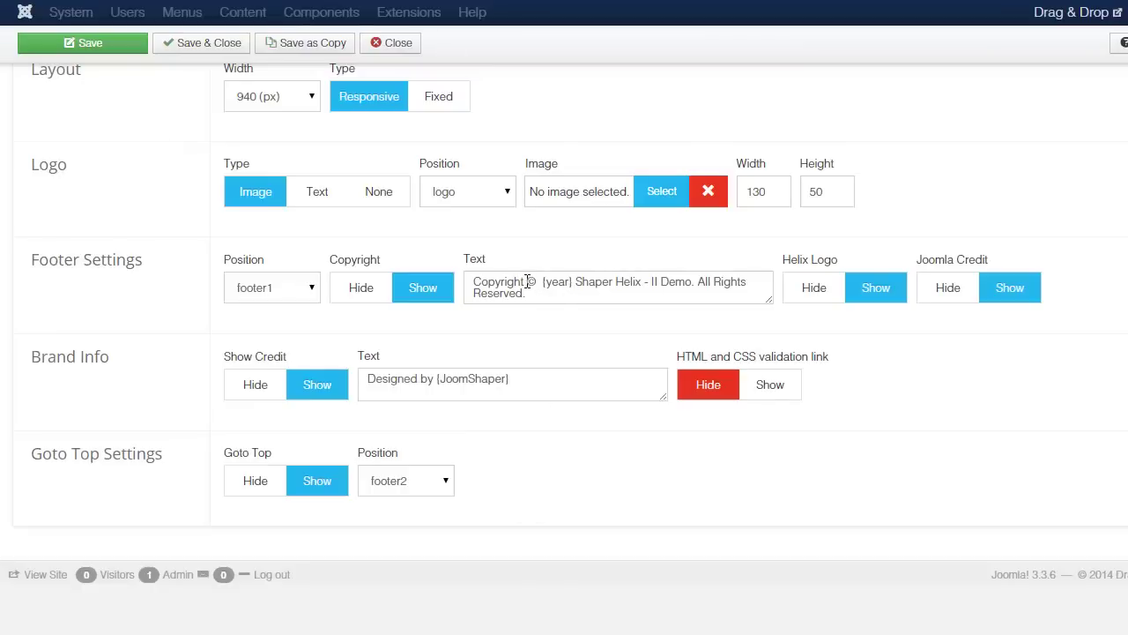
drag(576, 282, 691, 285)
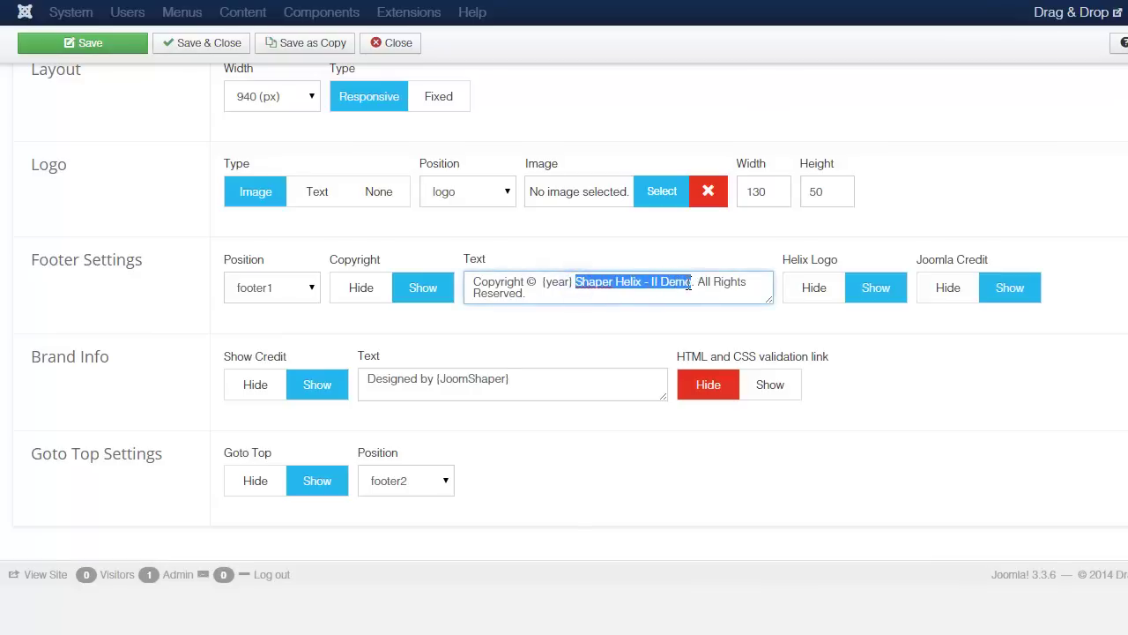
text(Drag & )
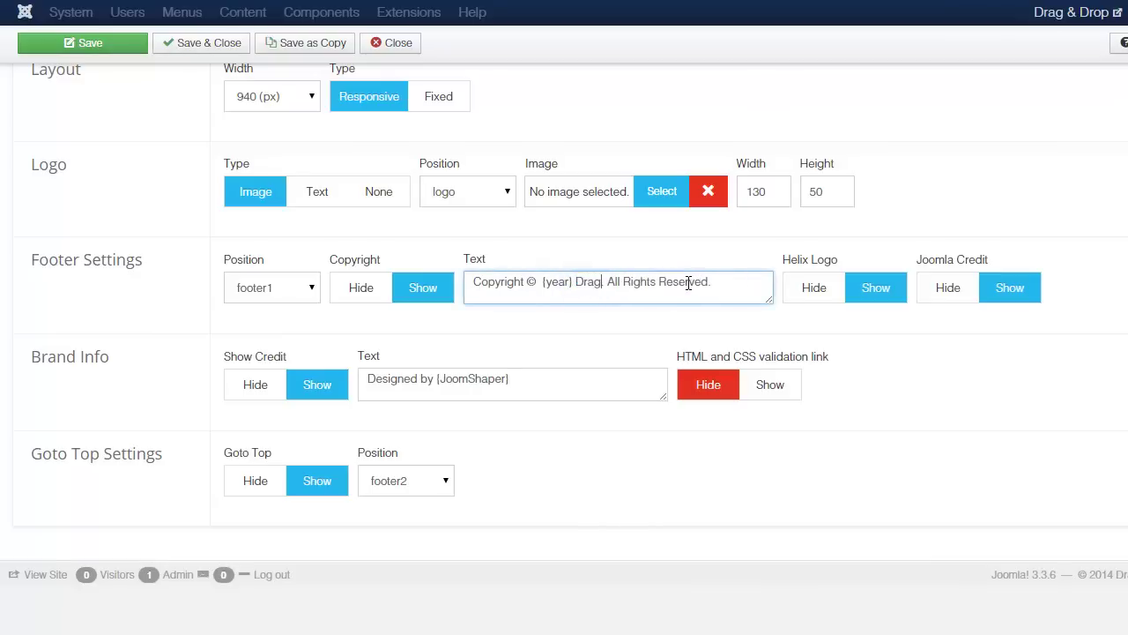
text(Drop Cou)
key(BackSpace)
key(BackSpace)
key(BackSpace)
text(Joomla Course)
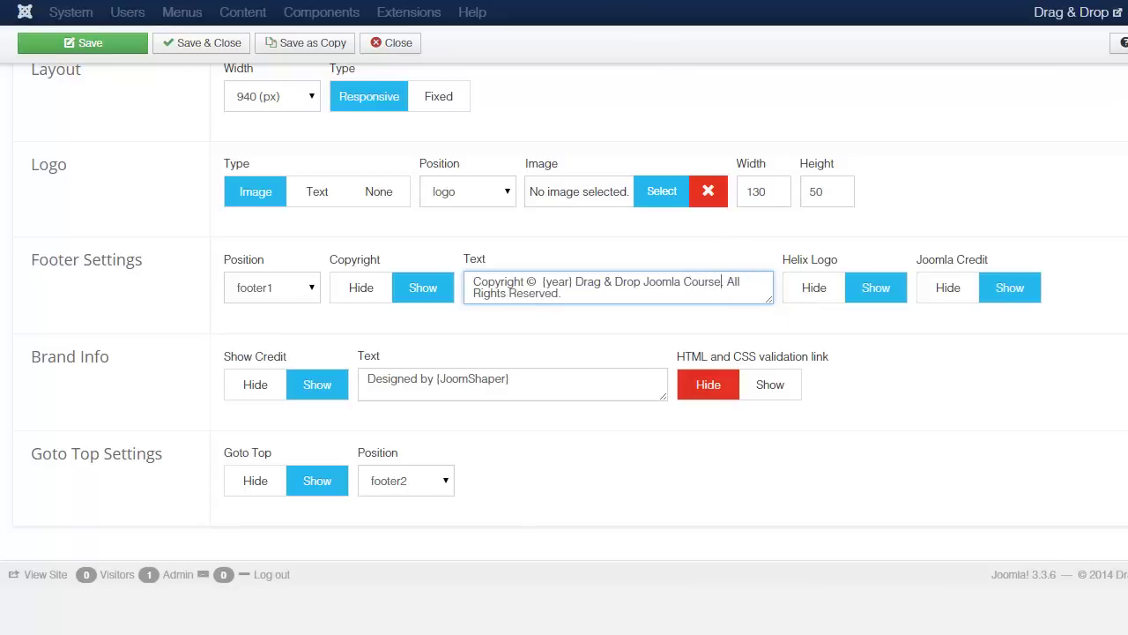
Hide the Helix logo and the Joomla credit in the footer, save the style and check the footer on the live site
key(ctrl+Tab)
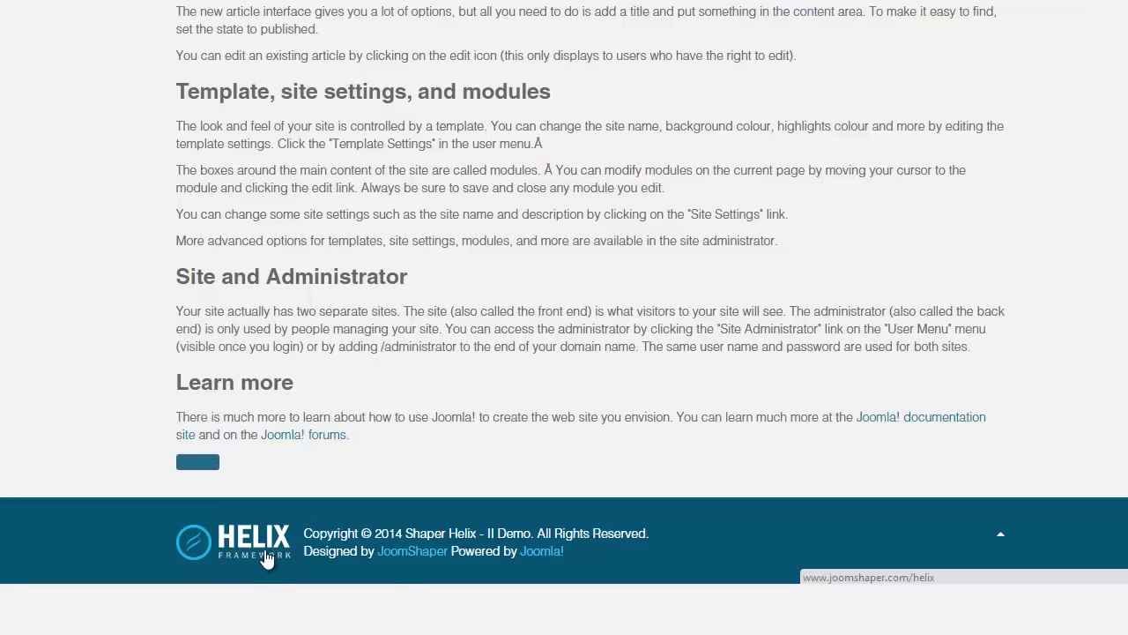
key(ctrl+Tab)
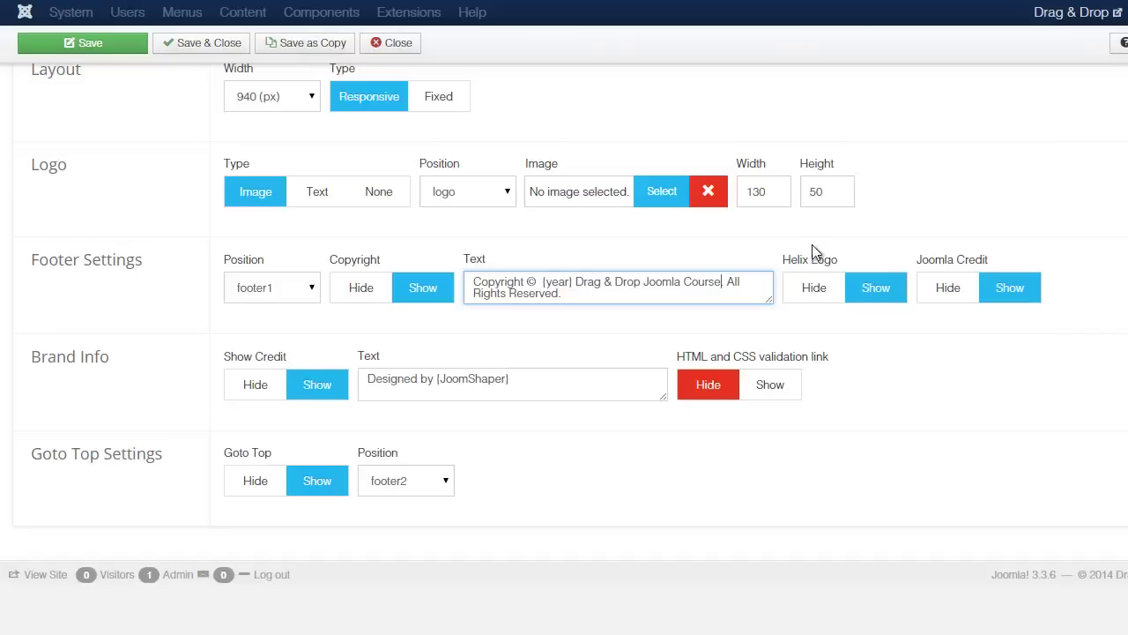
click(812, 291)
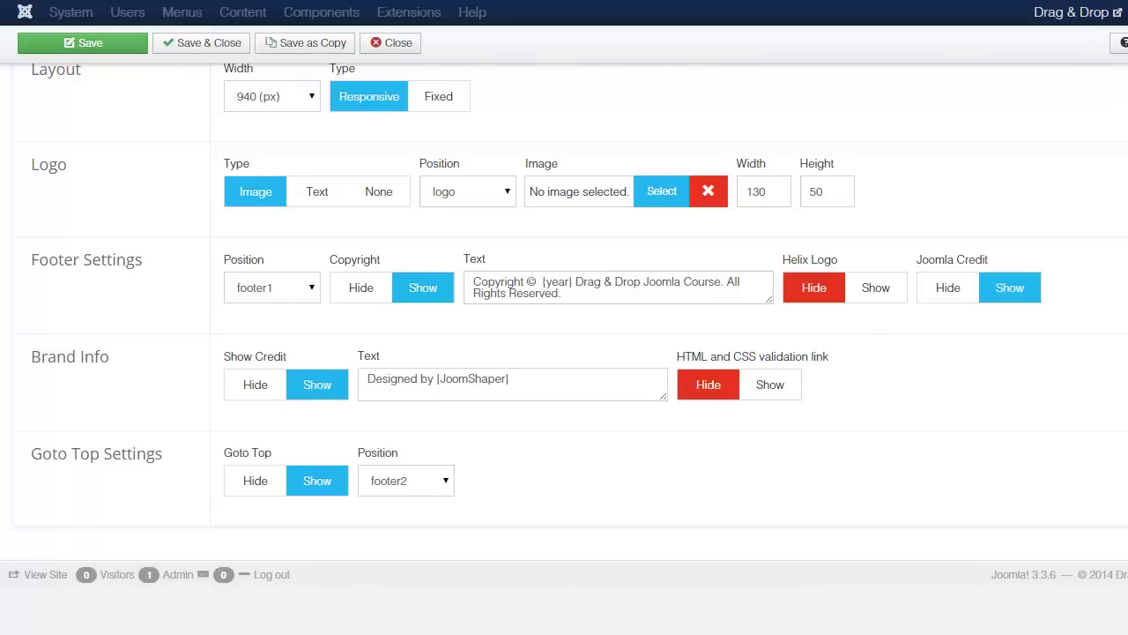
key(ctrl+Tab)
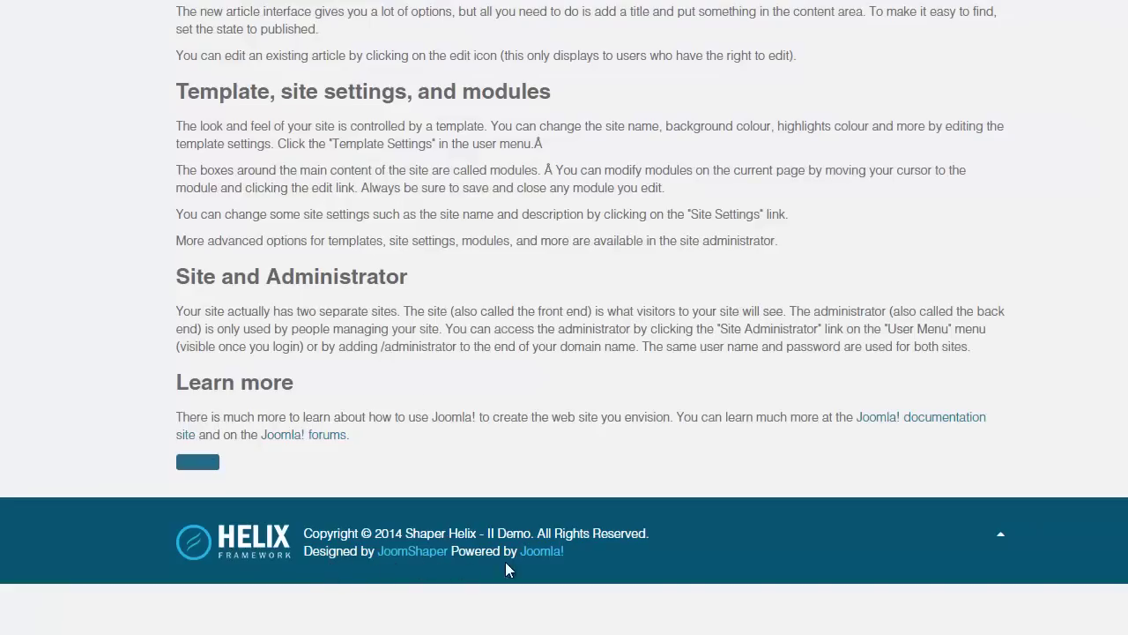
key(ctrl+Tab)
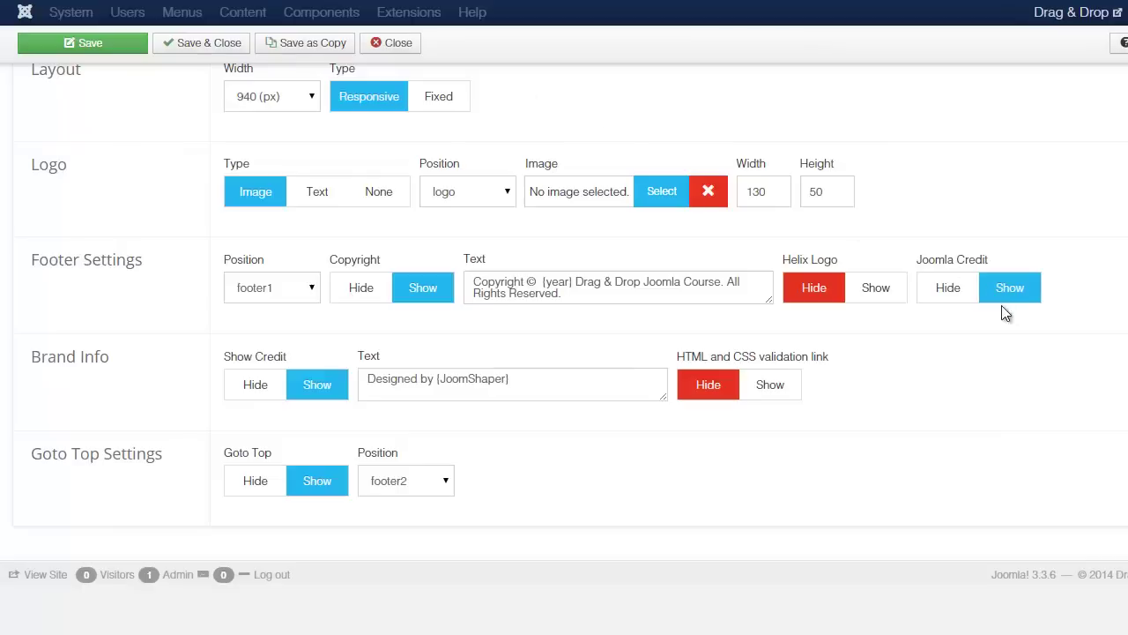
click(948, 291)
click(117, 53)
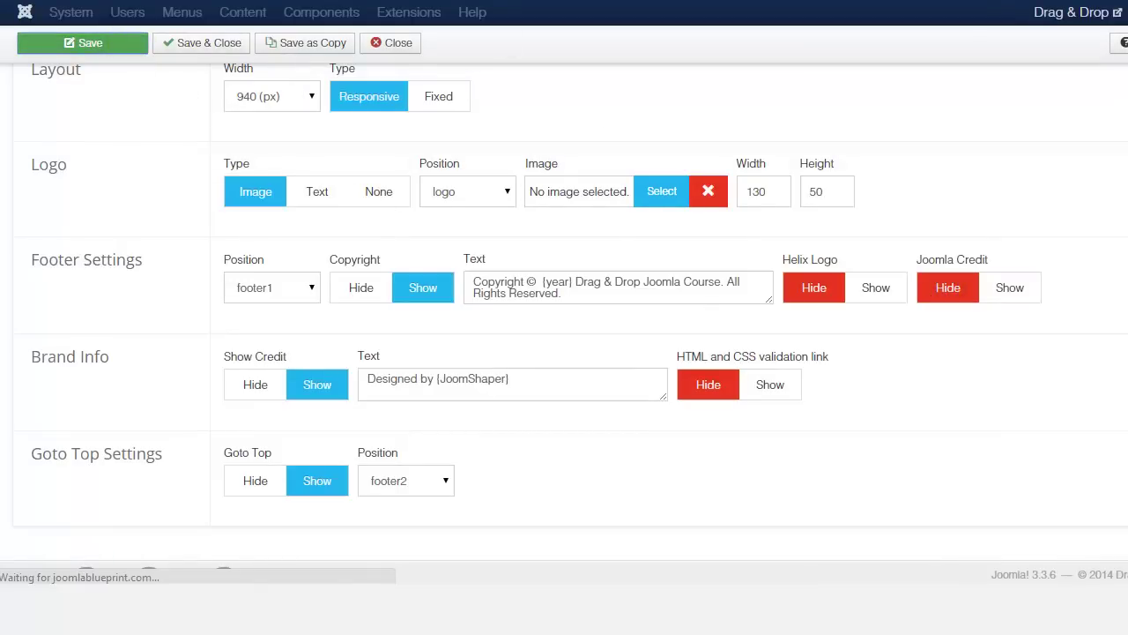
key(ctrl+Tab)
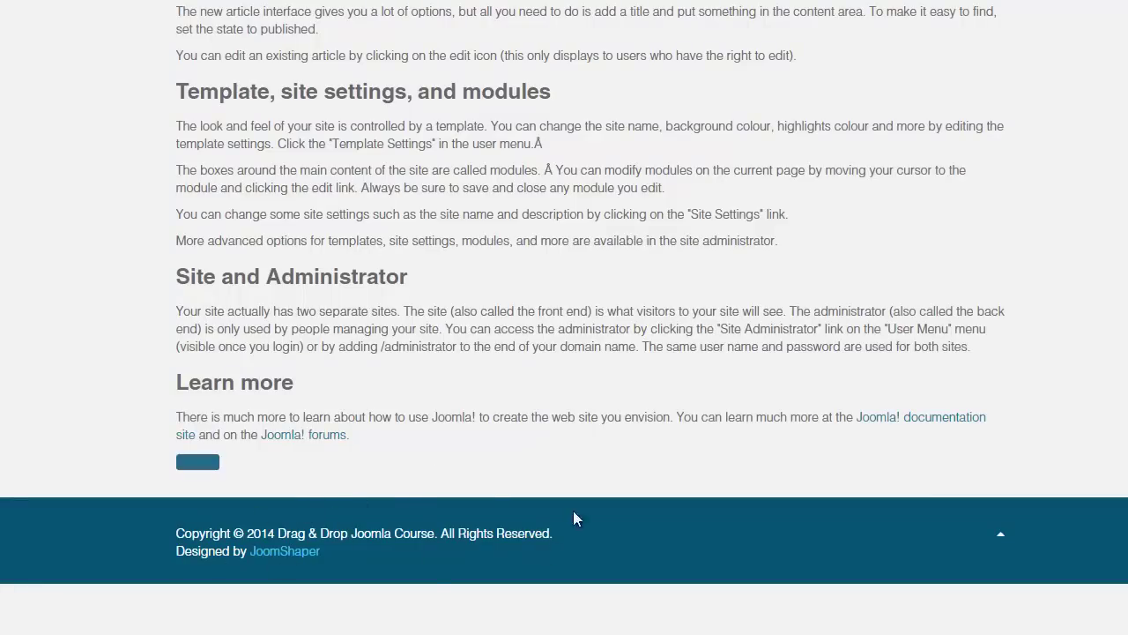
key(ctrl+Tab)
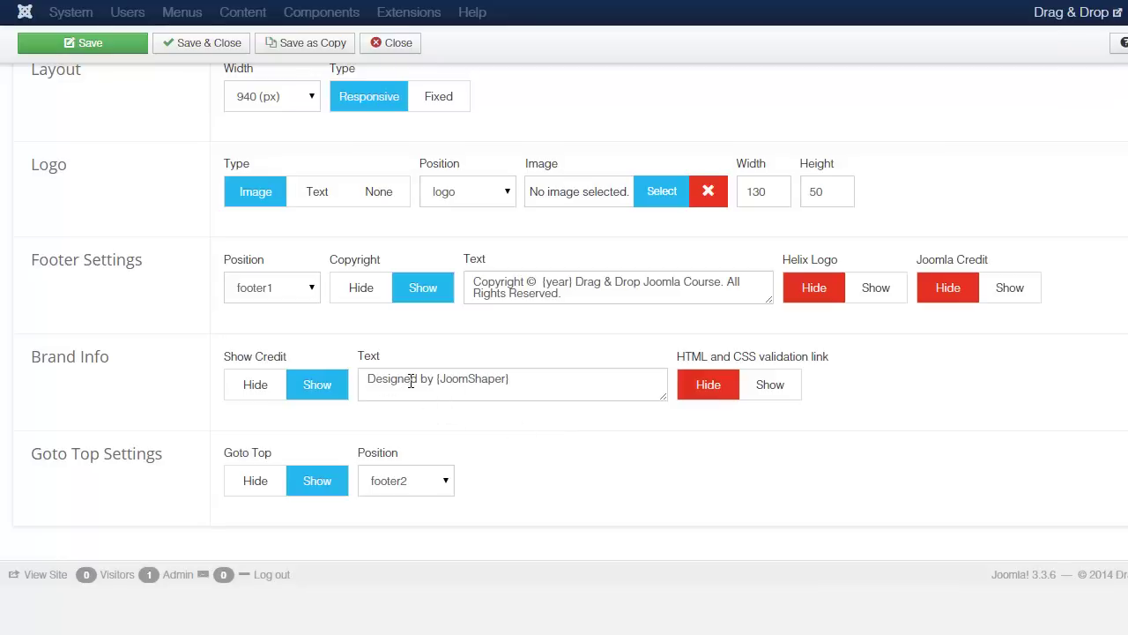
Examine the Brand Info text, and test the go-to-top arrow in the live site's footer several times
click(529, 388)
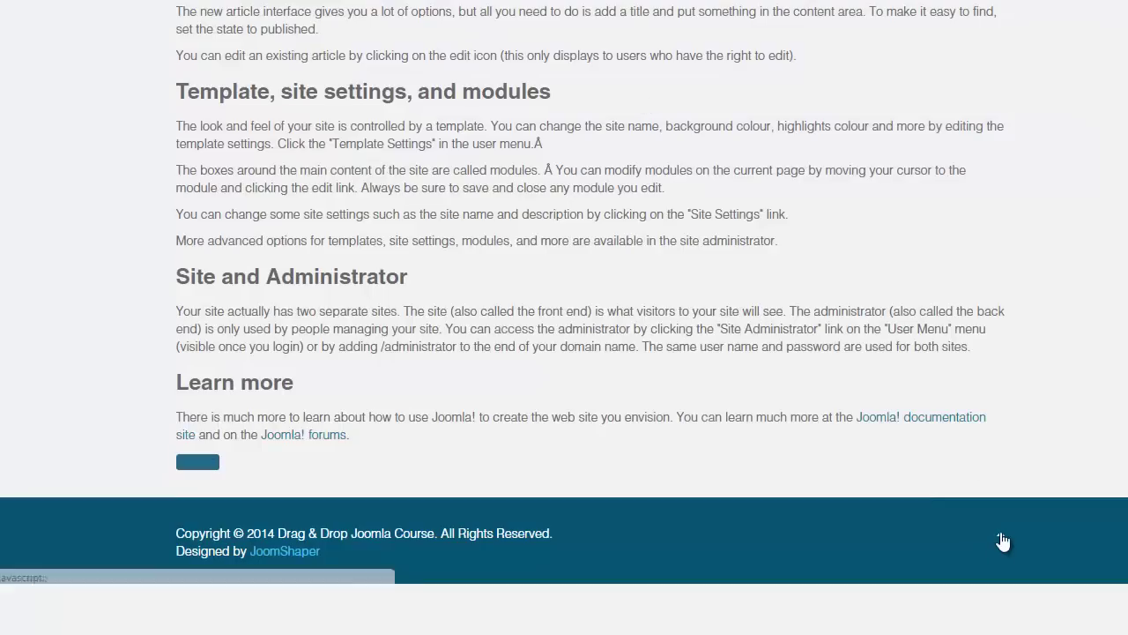
click(1003, 541)
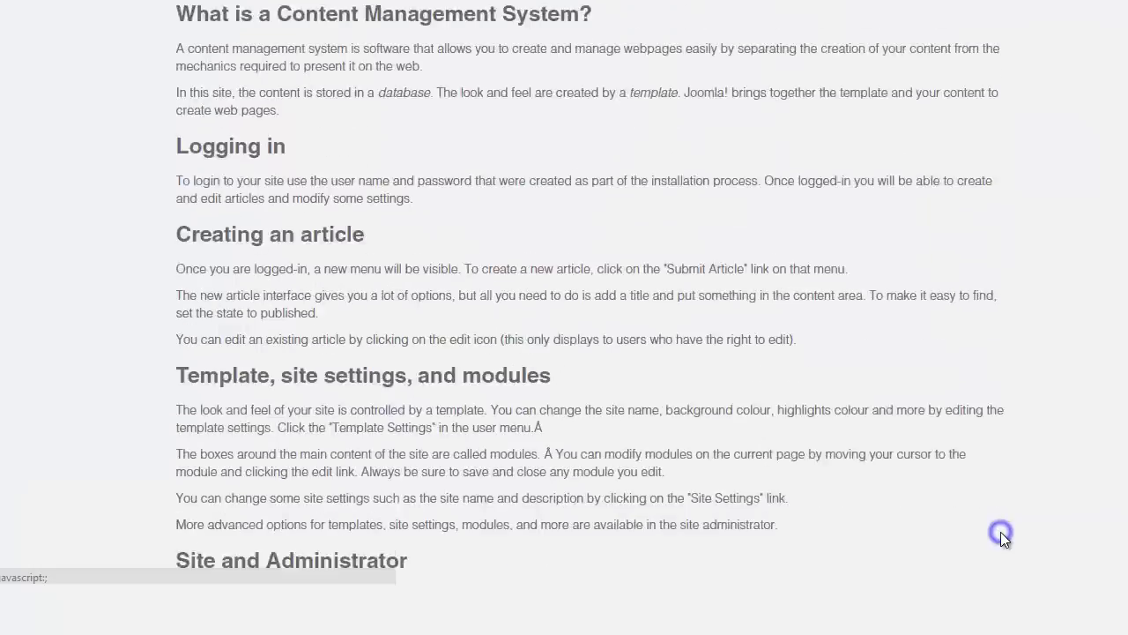
scroll(1057, 581, down, 5)
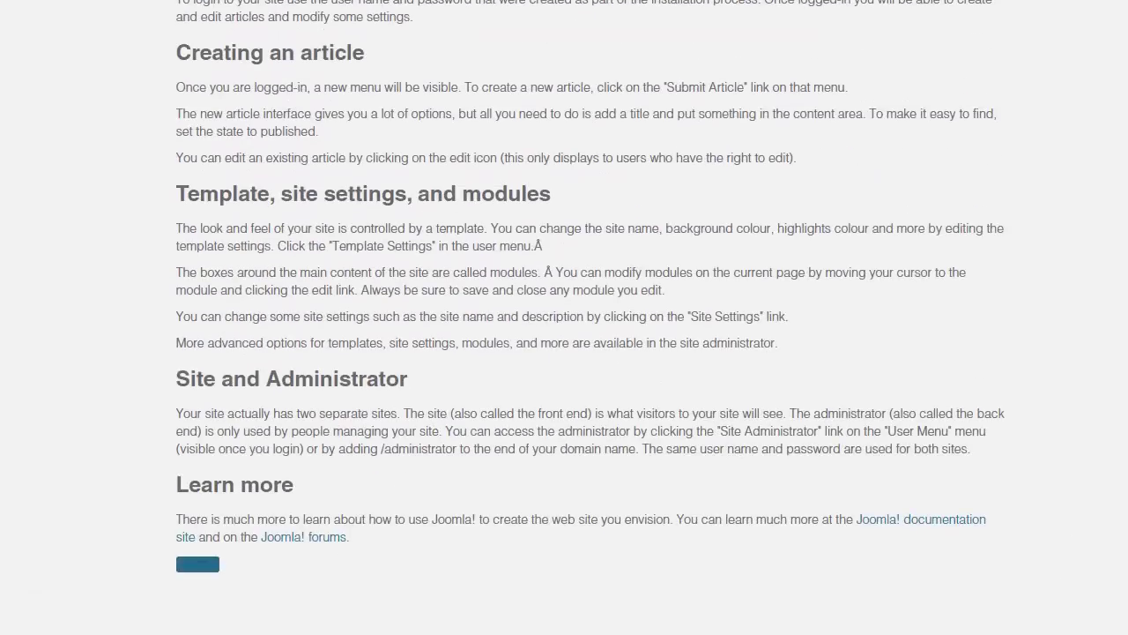
scroll(1116, 534, down, 2)
click(1003, 539)
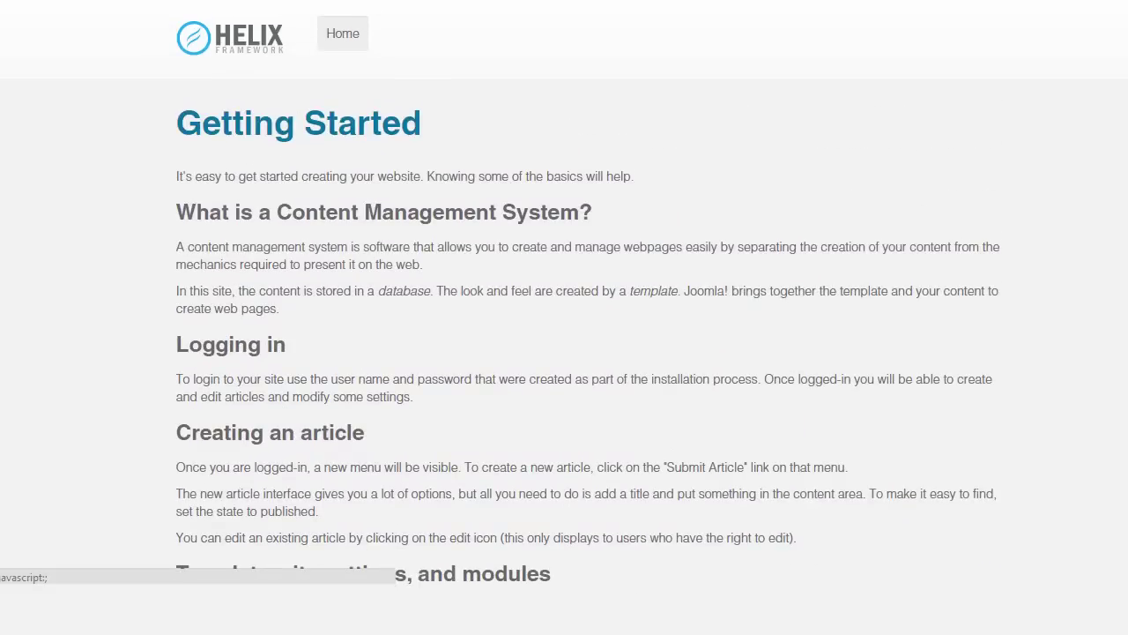
scroll(564, 280, down, 5)
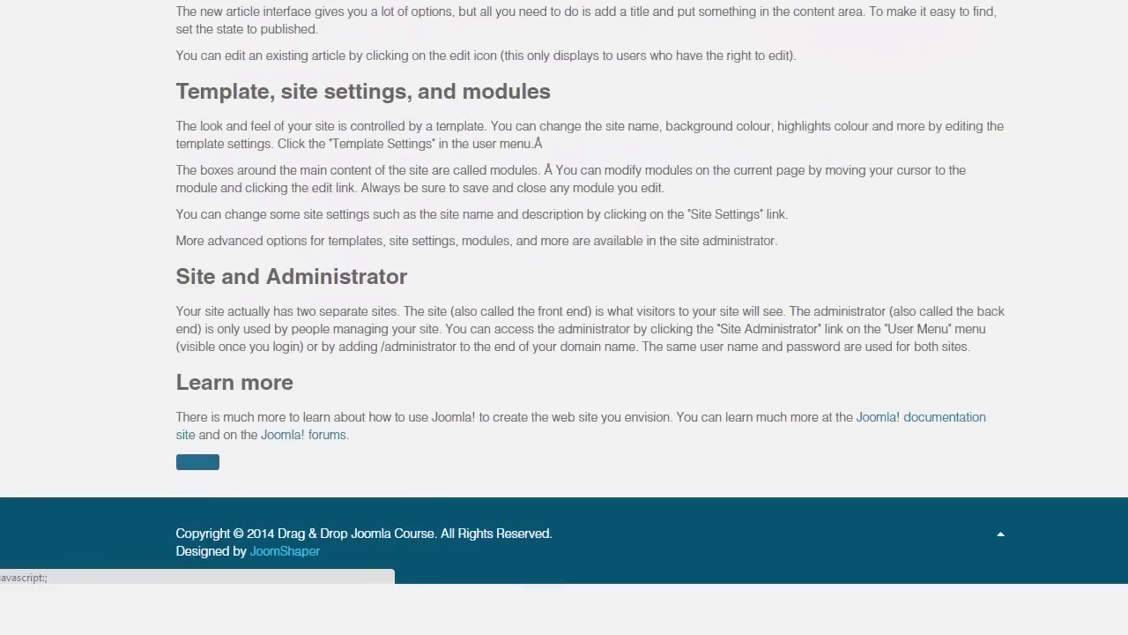
click(1002, 536)
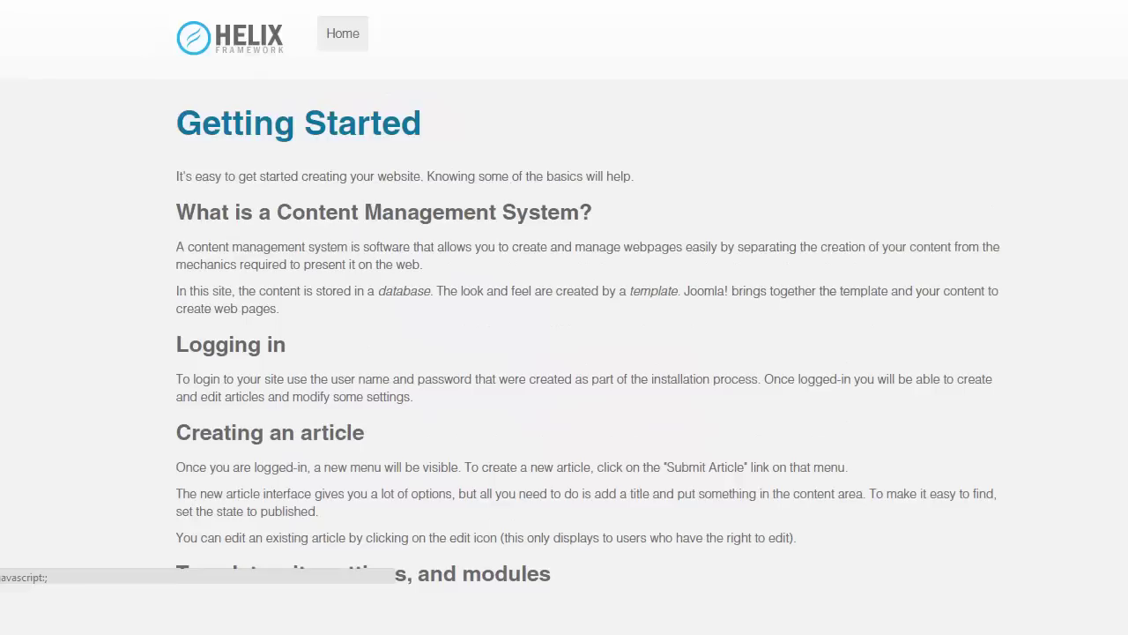
scroll(1010, 543, down, 5)
click(1004, 540)
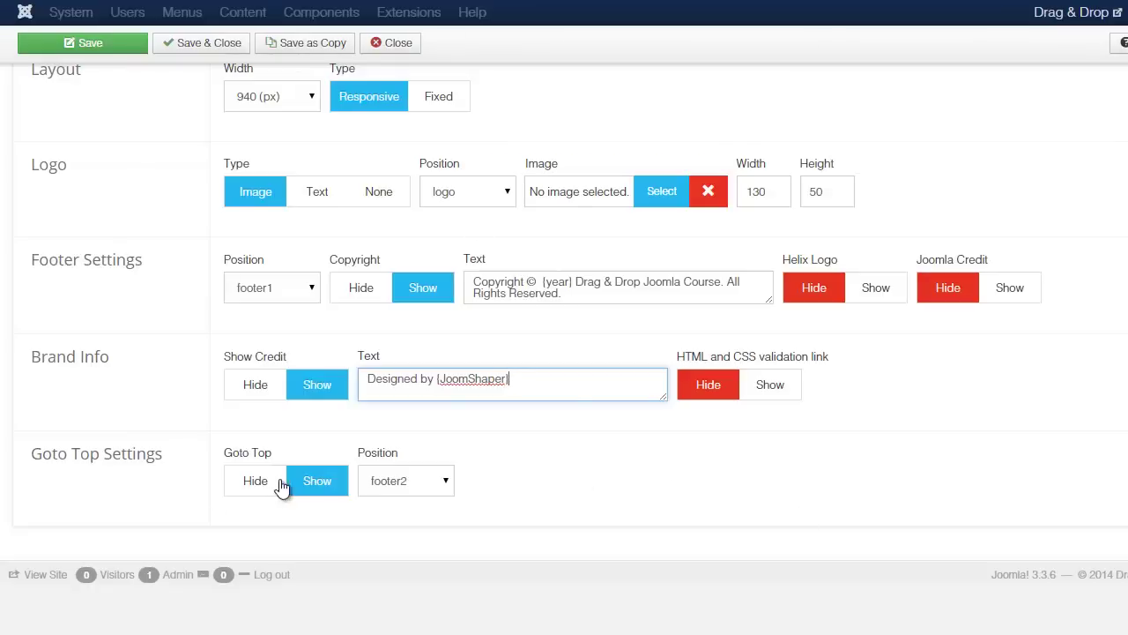
Set Goto Top to Hide, save the style, and reload the live site to check its footer
click(255, 488)
click(123, 44)
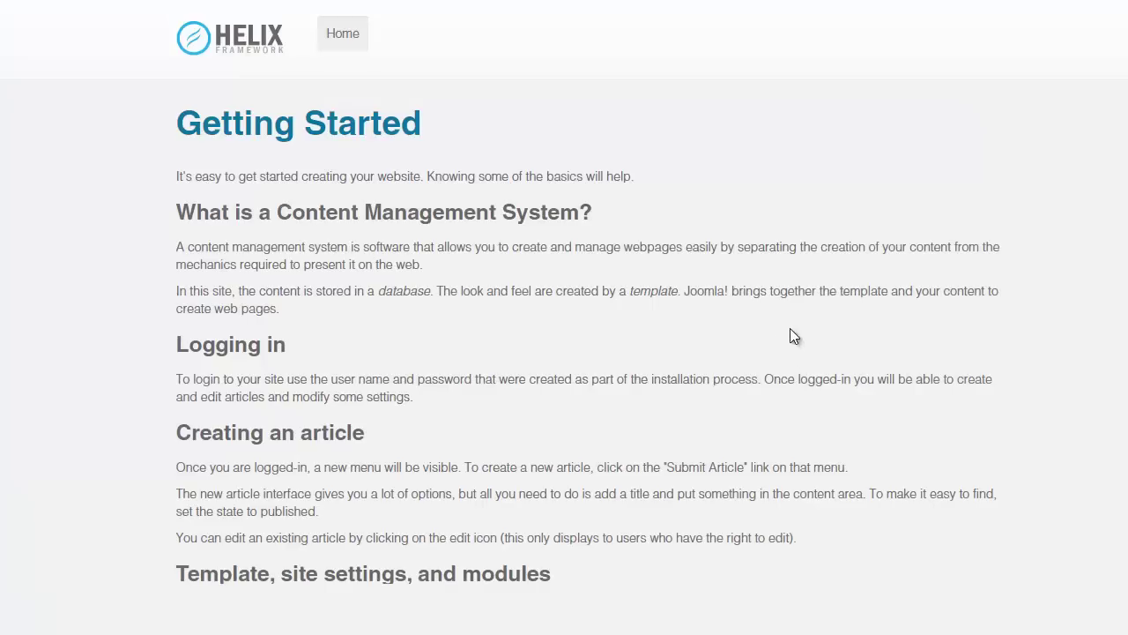
right_click(710, 284)
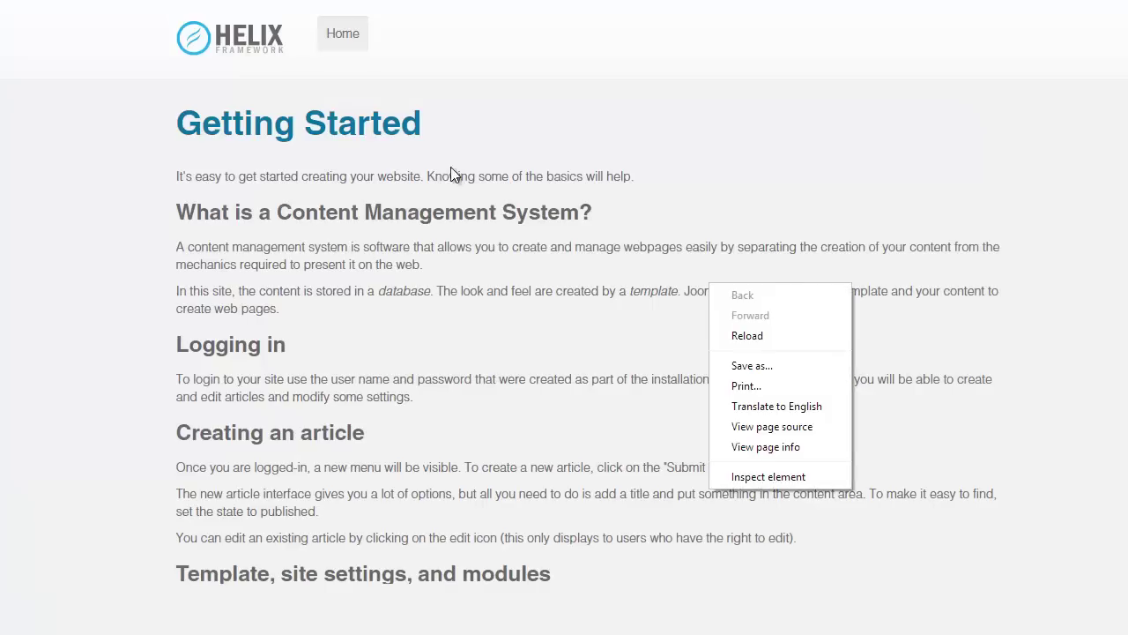
click(781, 335)
scroll(1037, 554, down, 6)
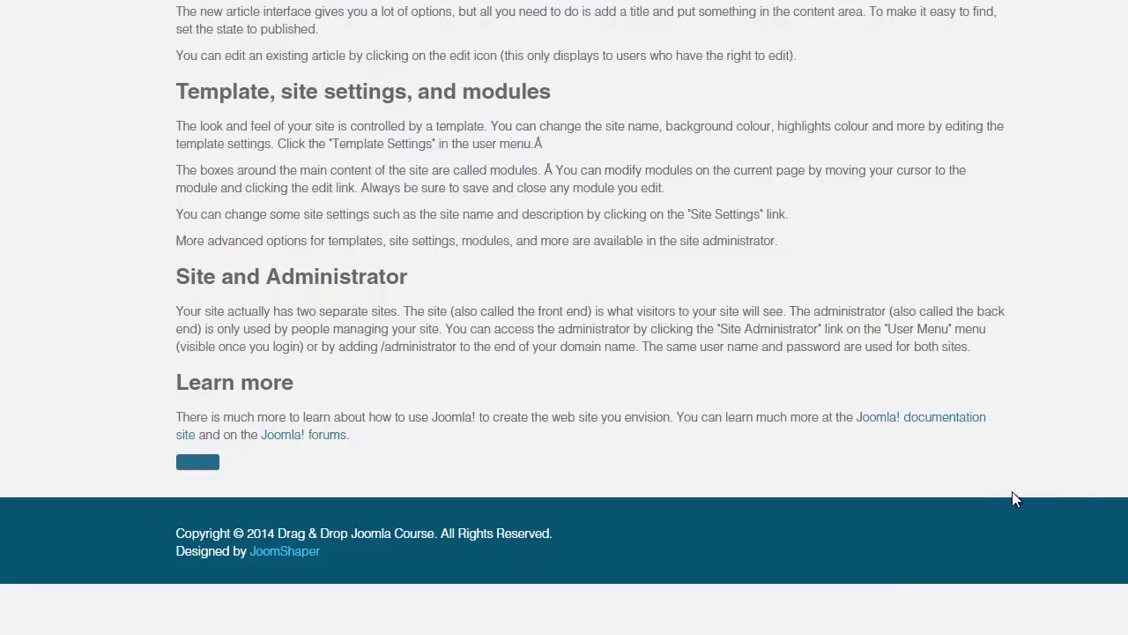
key(Home)
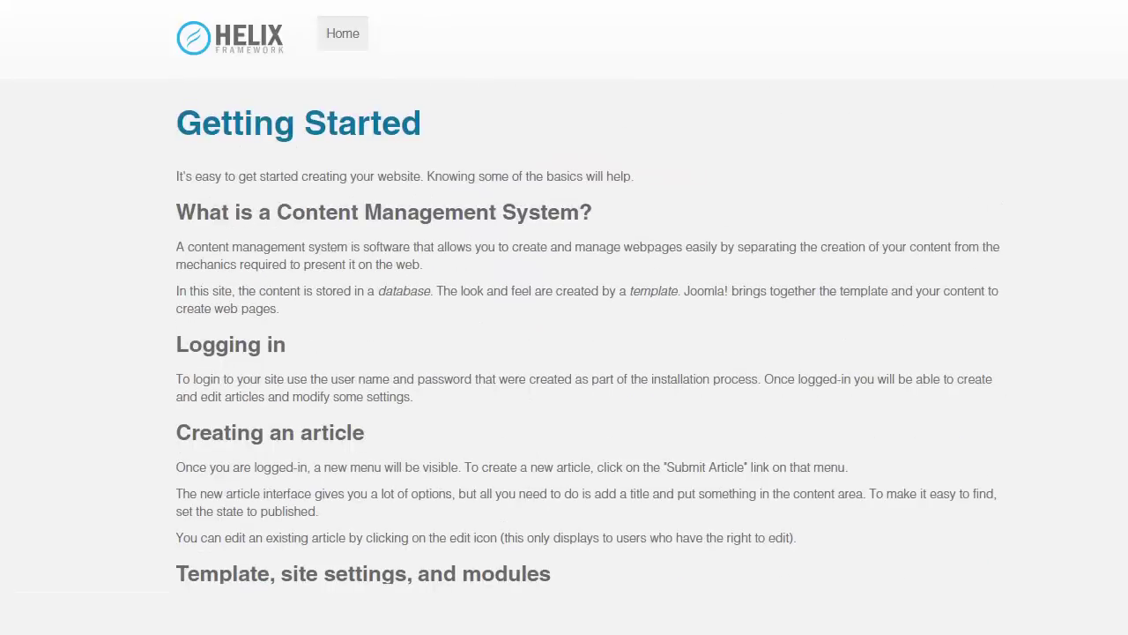
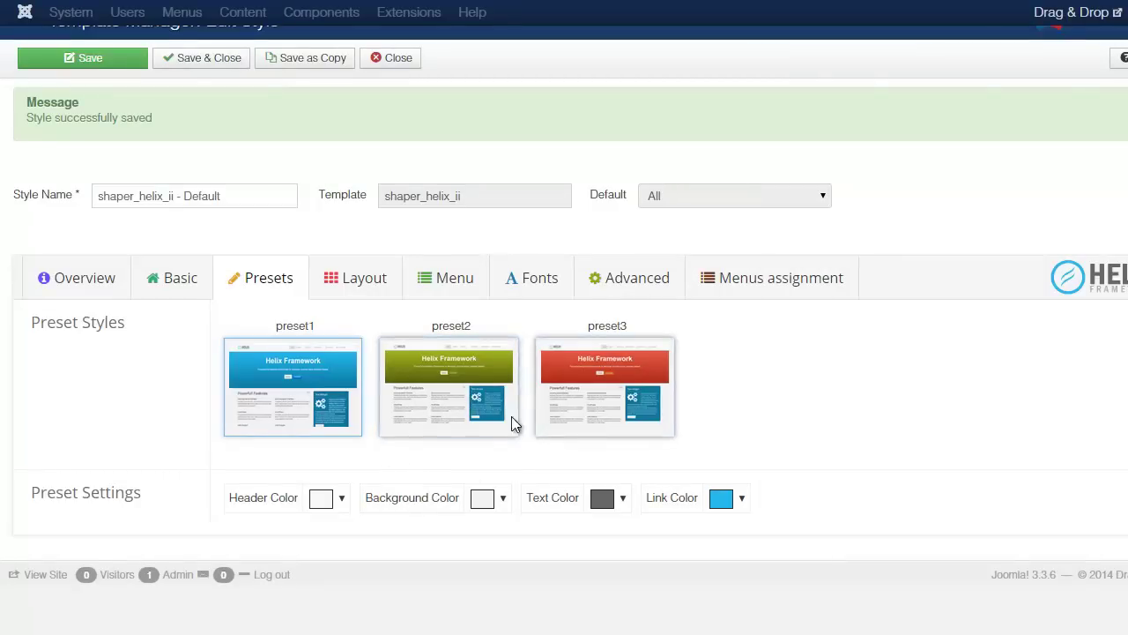
Examine the colour pickers for the preset's background, header, text and link colours without choosing new colours
click(505, 499)
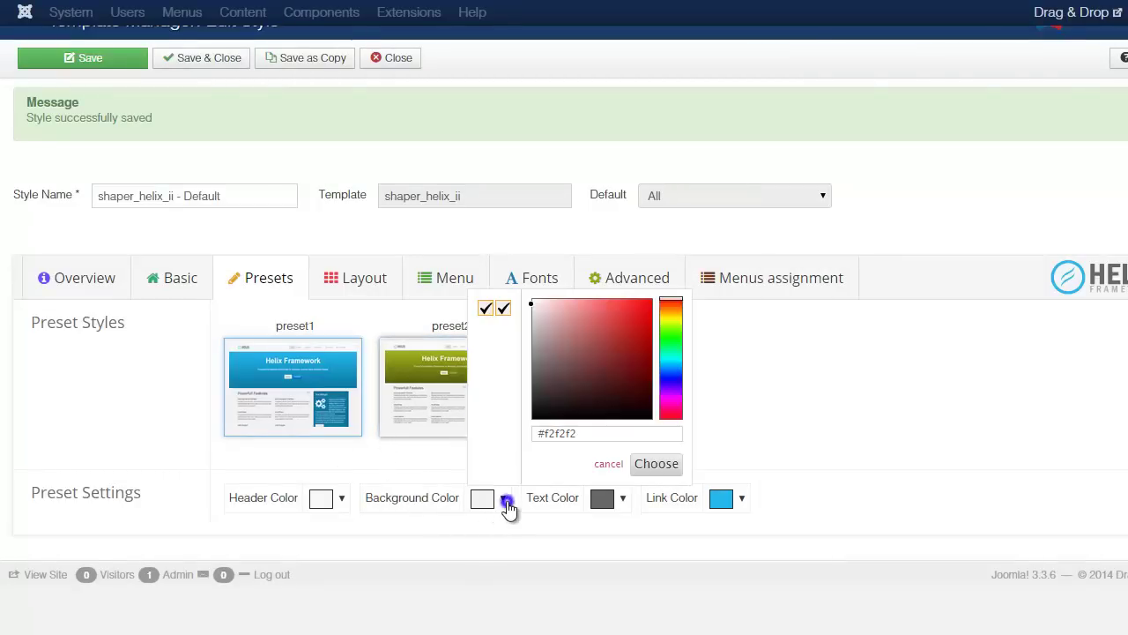
click(505, 499)
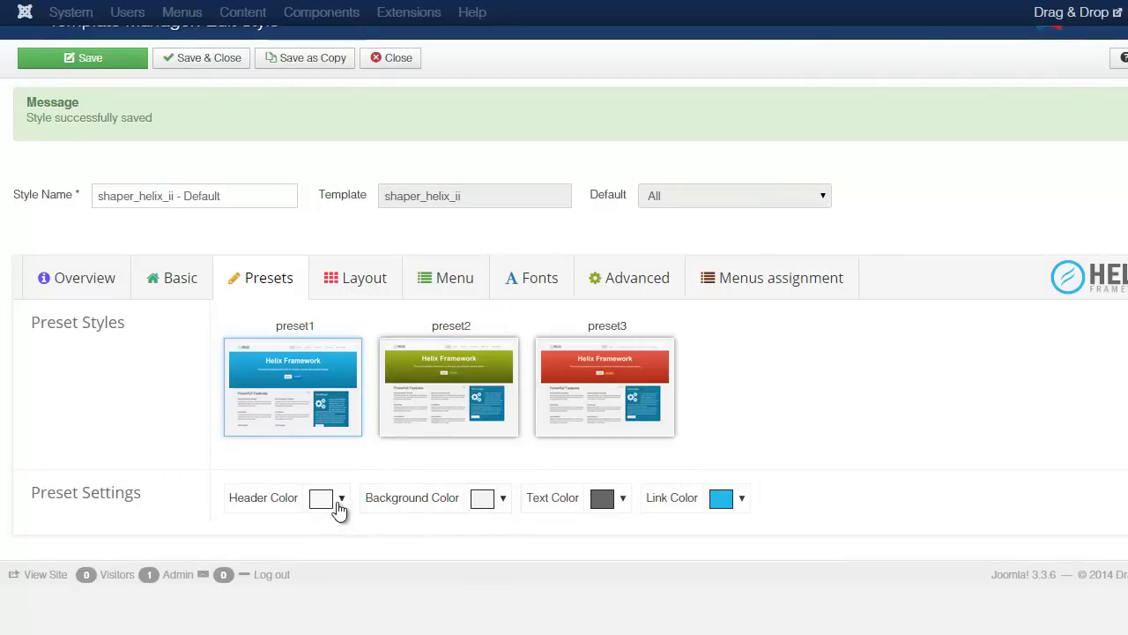
click(342, 499)
click(347, 501)
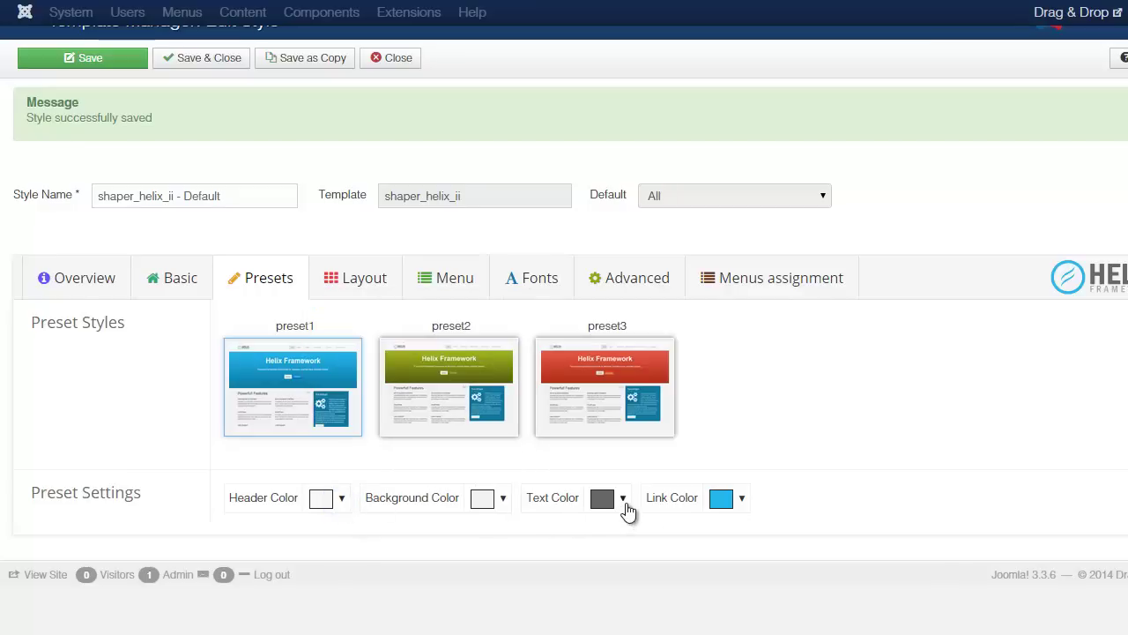
click(623, 499)
click(623, 499)
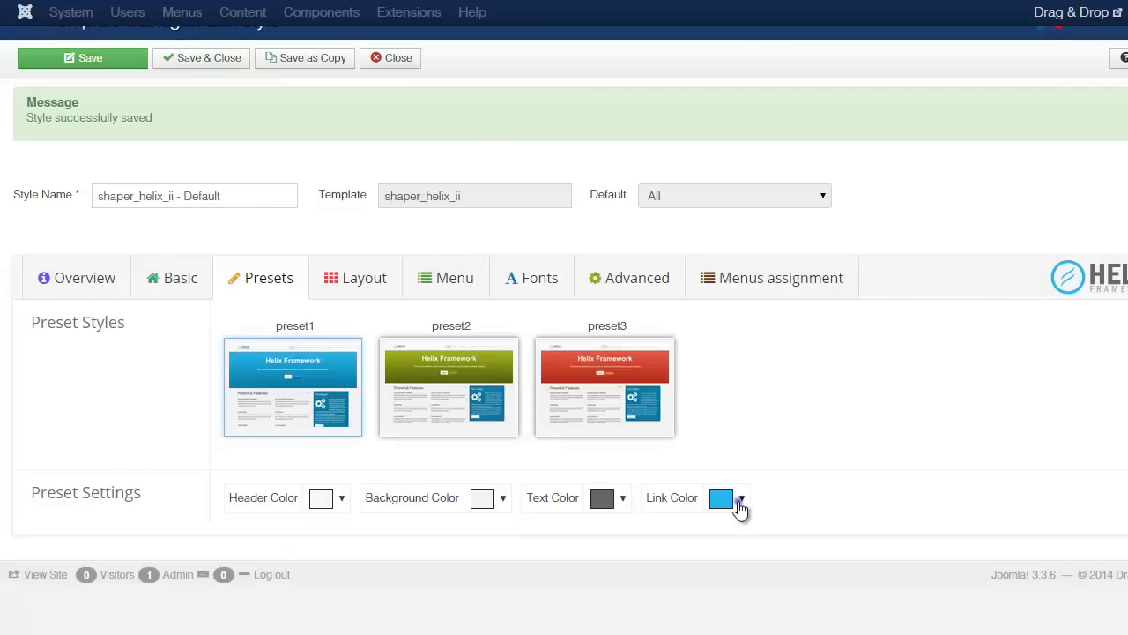
click(741, 499)
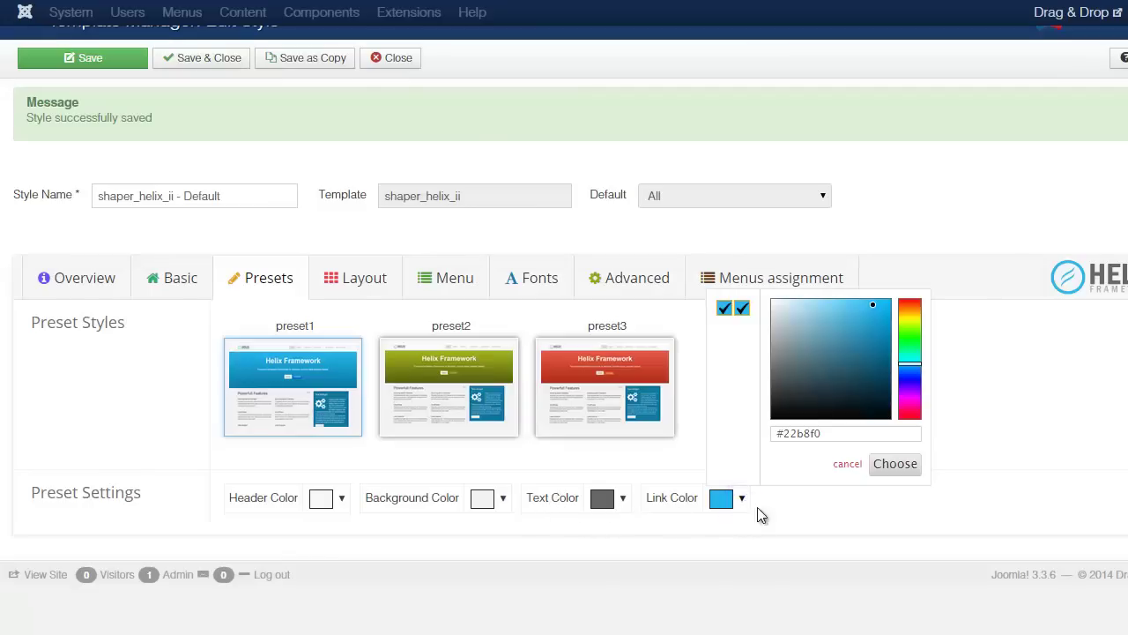
click(783, 516)
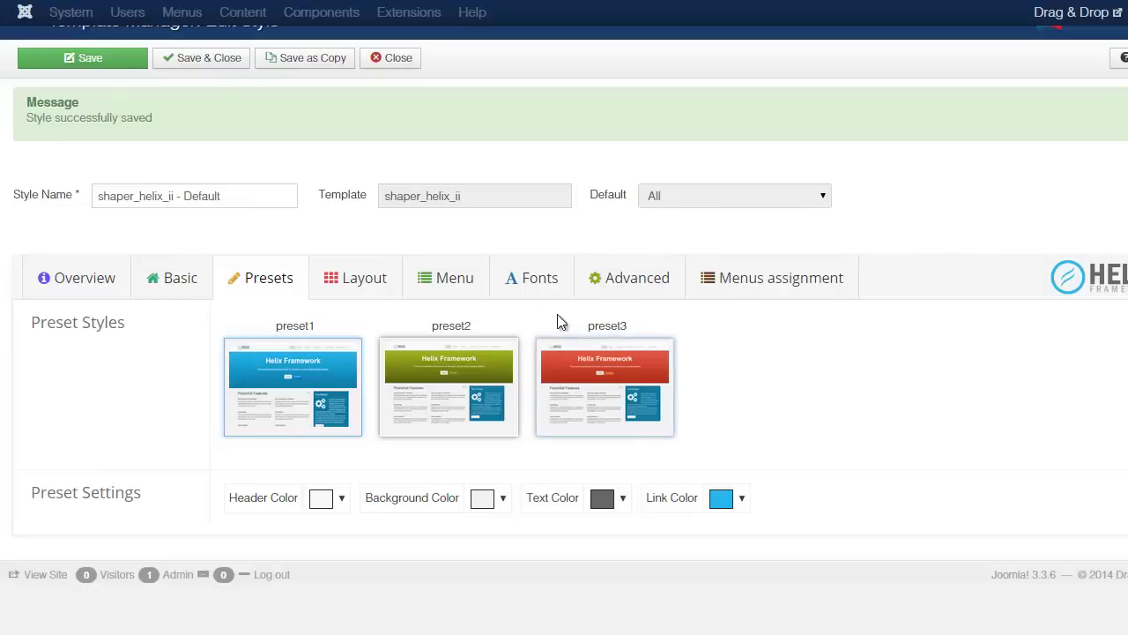
Examine the rows and module positions in the template's layout settings, from the Header row through the Footer row
click(367, 280)
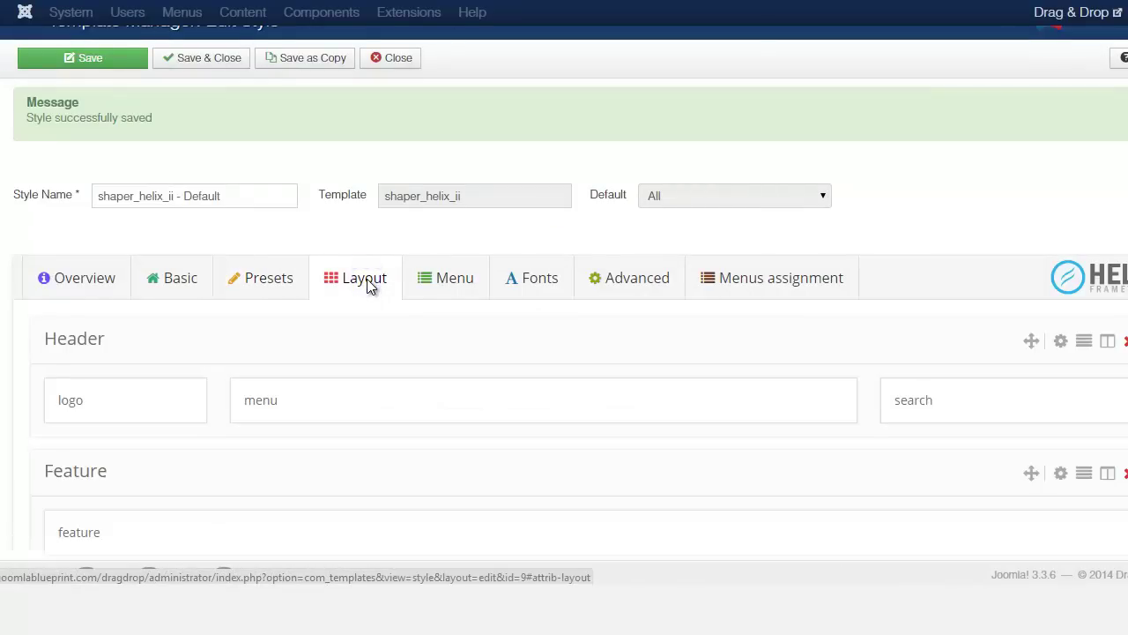
scroll(564, 317, down, 3)
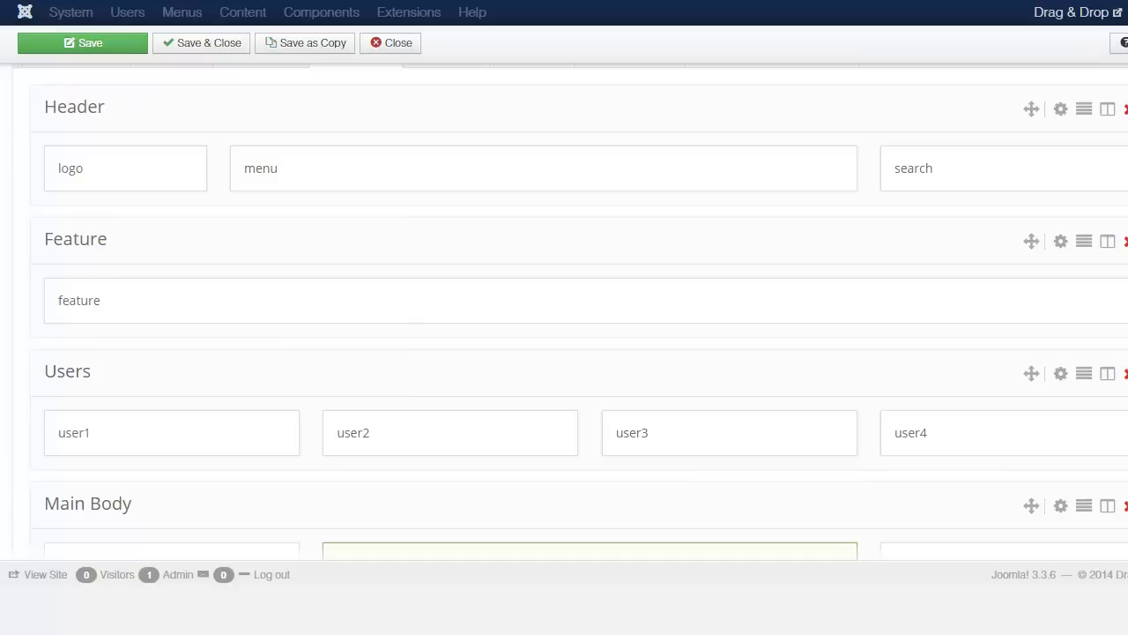
scroll(564, 317, down, 5)
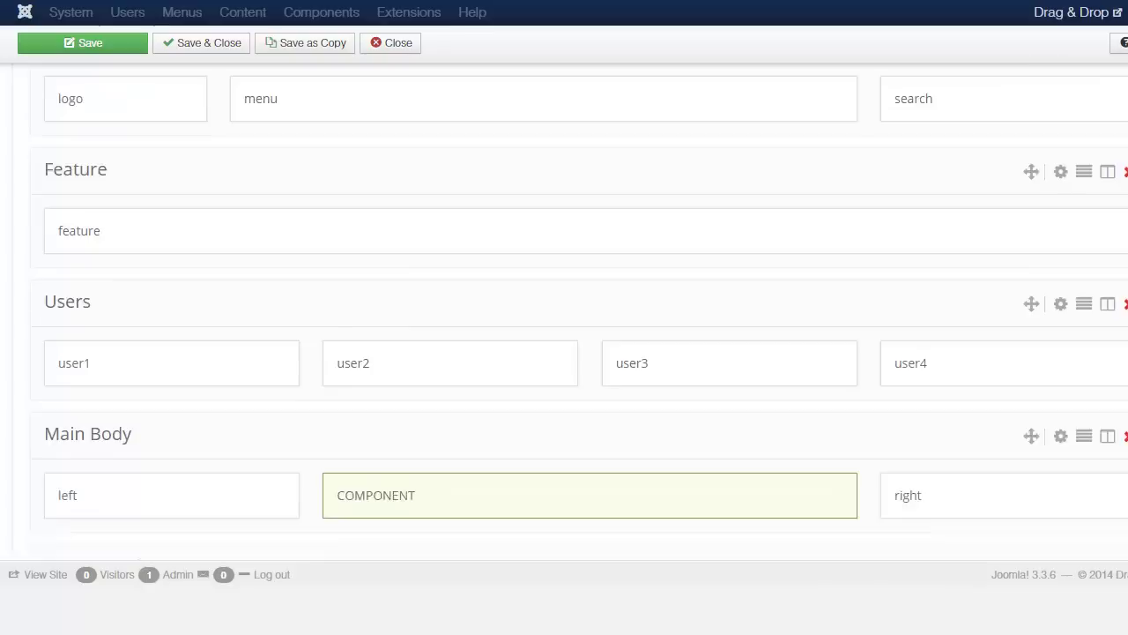
scroll(564, 317, down, 1)
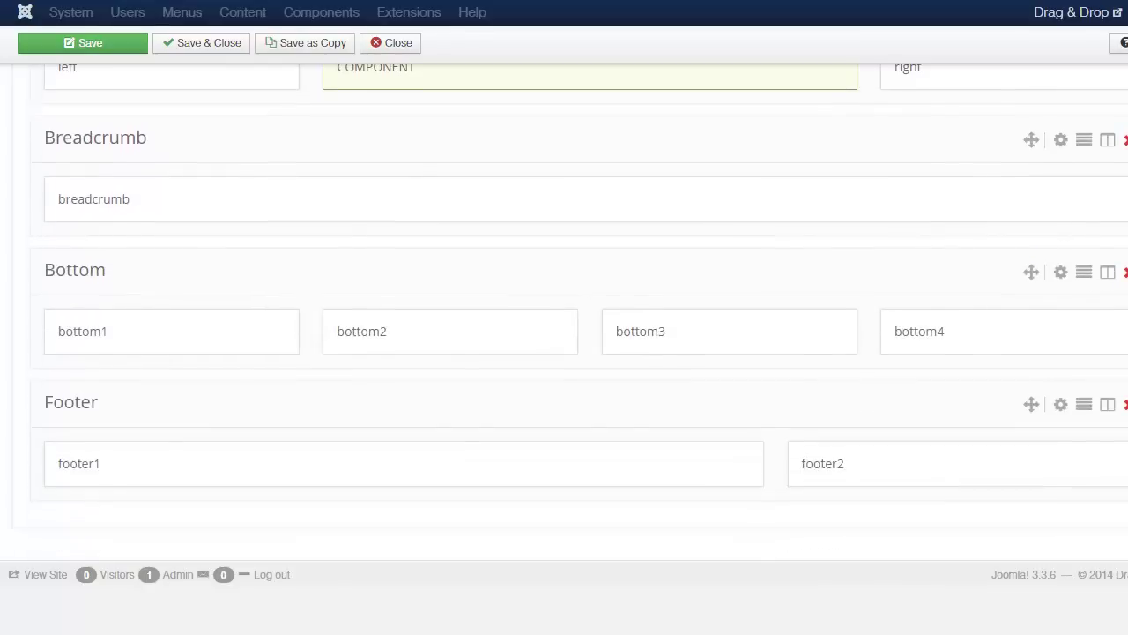
scroll(564, 317, up, 5)
scroll(564, 318, up, 3)
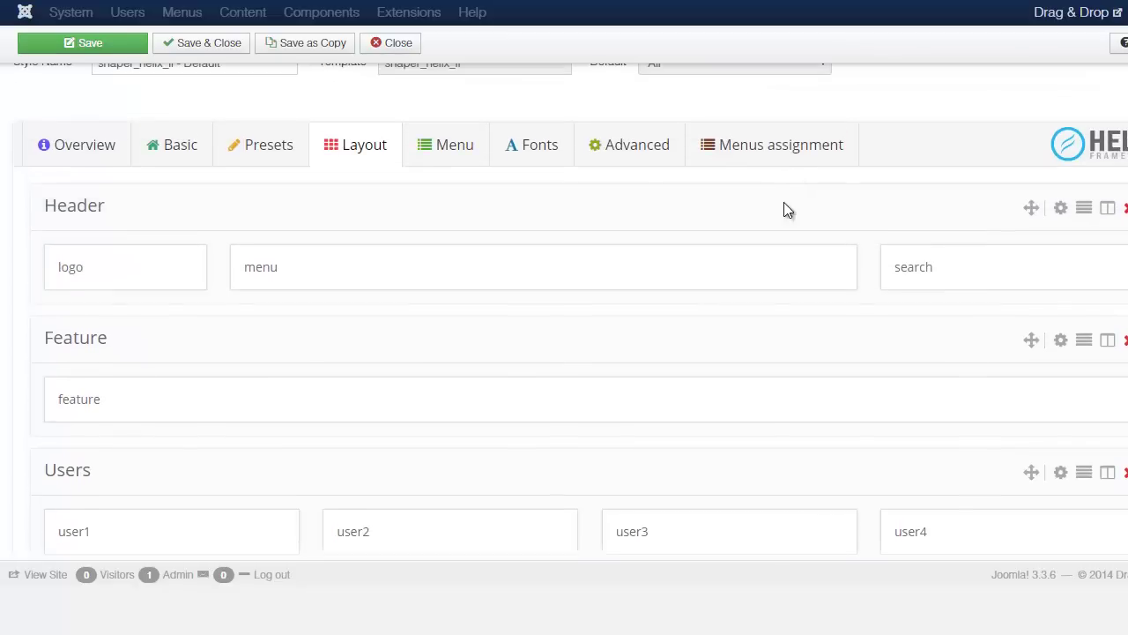
Review each layout row's module positions, from logo, menu and search in the Header down to the Bottom and Footer rows
mouse_move(1126, 273)
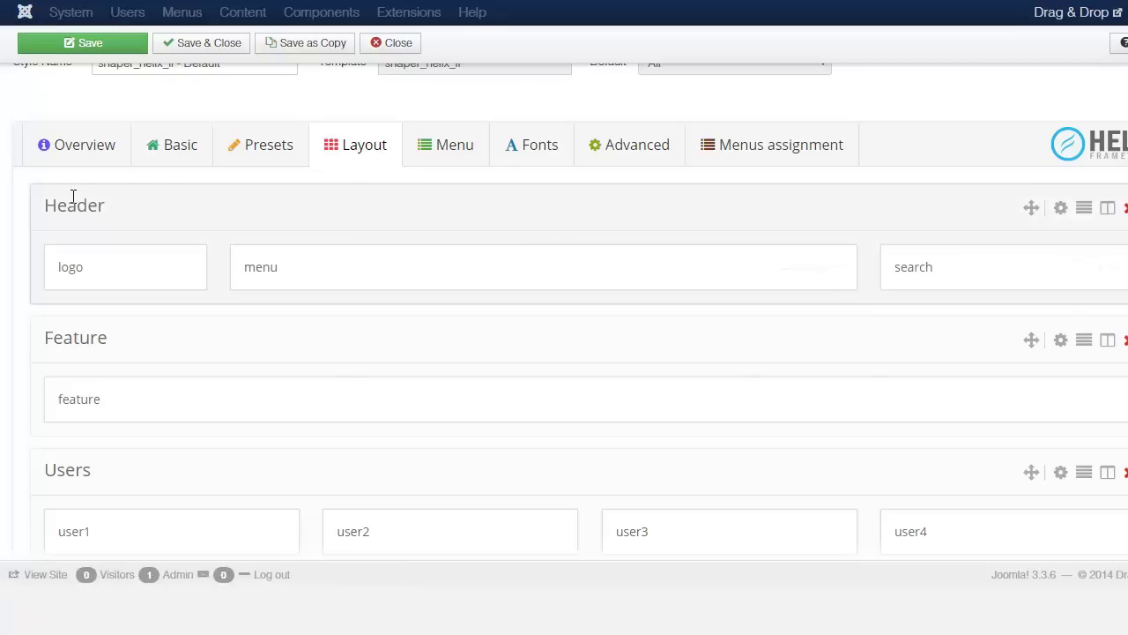
scroll(171, 224, down, 1)
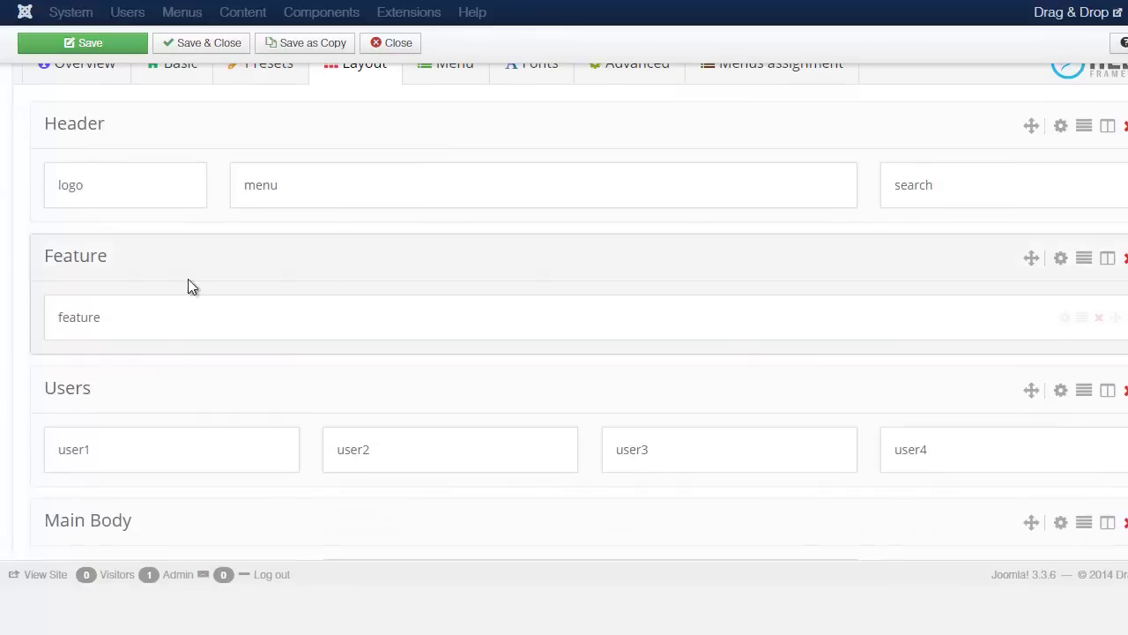
scroll(335, 289, down, 2)
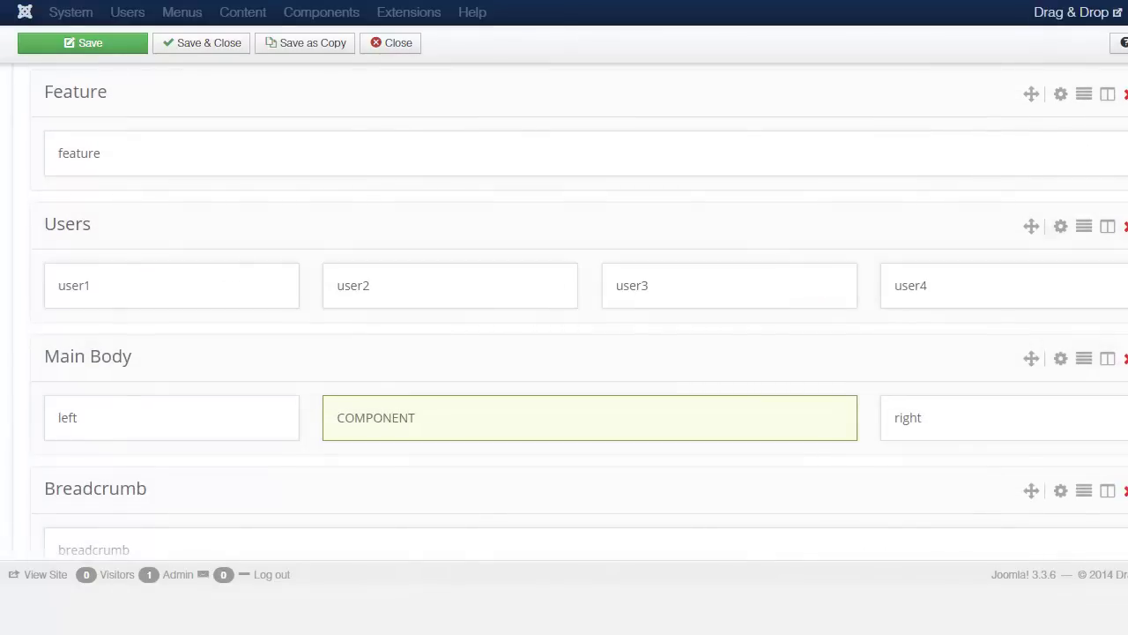
scroll(564, 304, down, 1)
scroll(621, 317, down, 3)
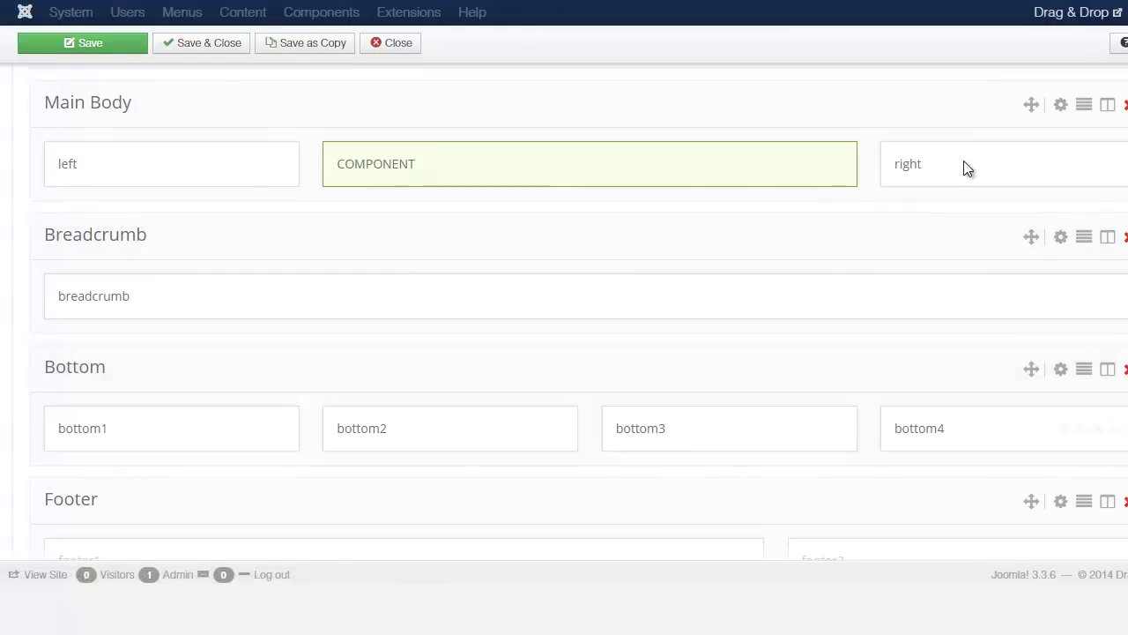
scroll(796, 416, down, 2)
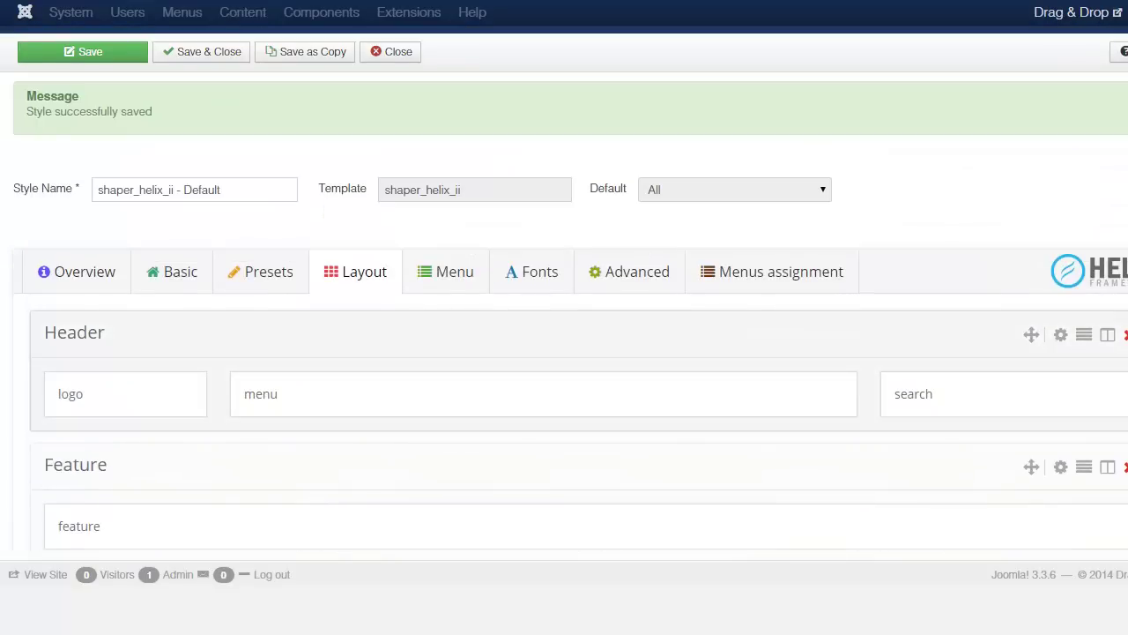
Move the Feature row below the Users row in the layout, and return it to its place under the Header row
scroll(421, 314, down, 2)
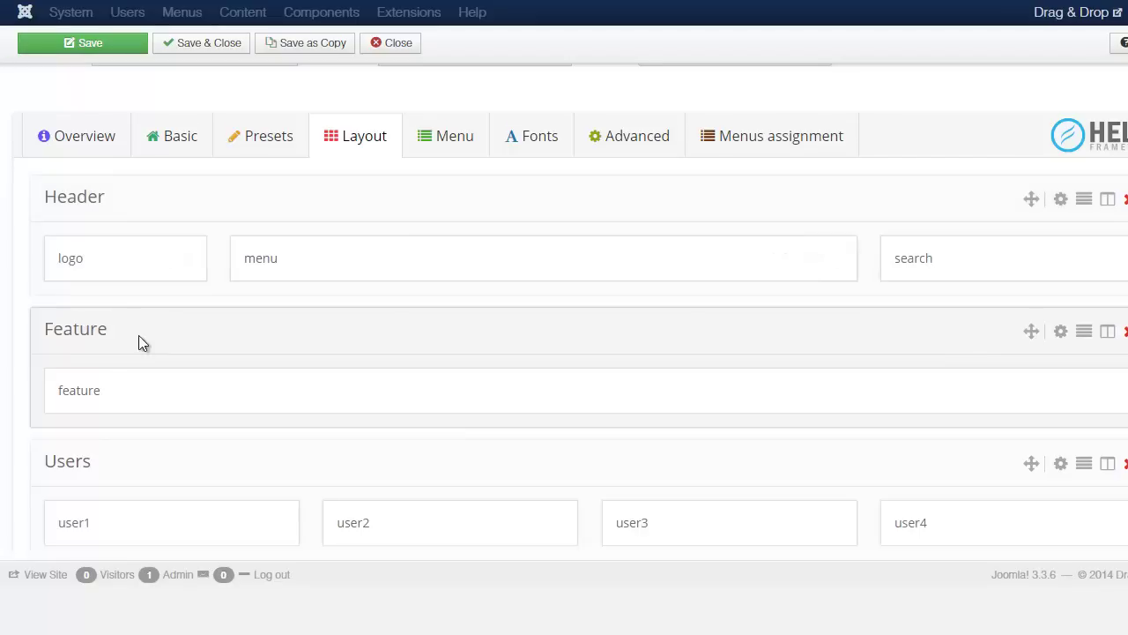
scroll(774, 316, down, 1)
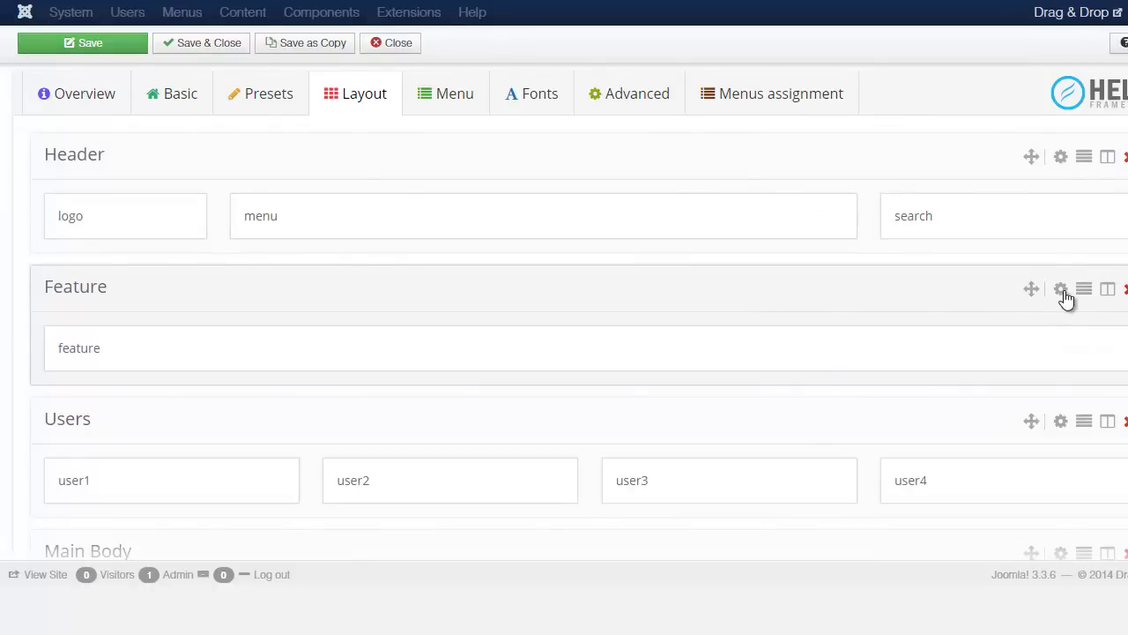
triple_click(81, 289)
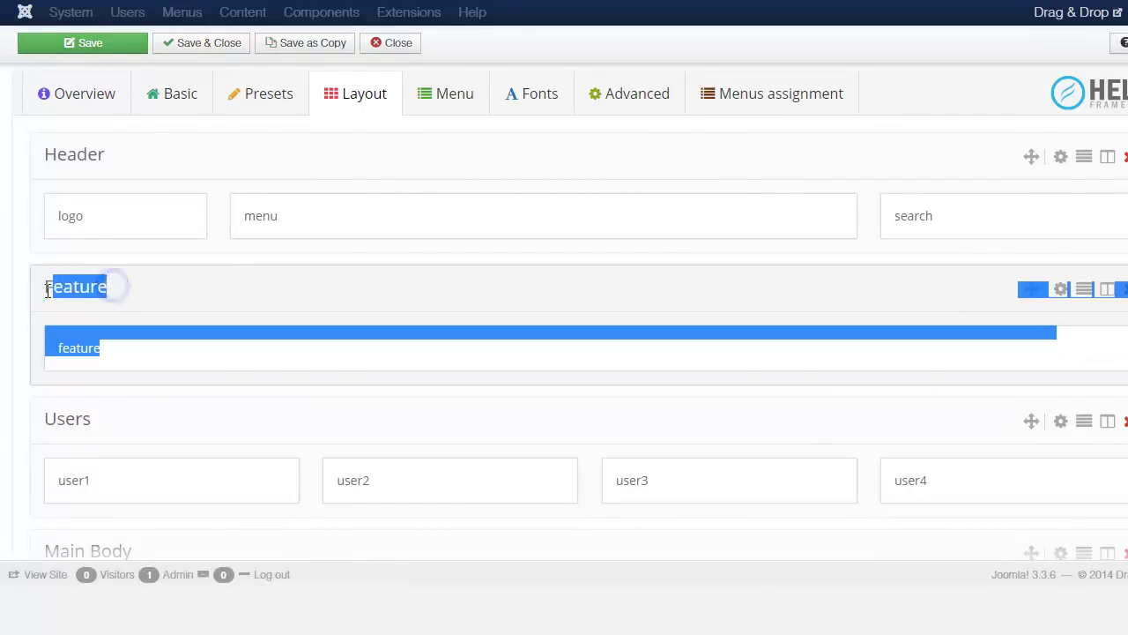
click(56, 285)
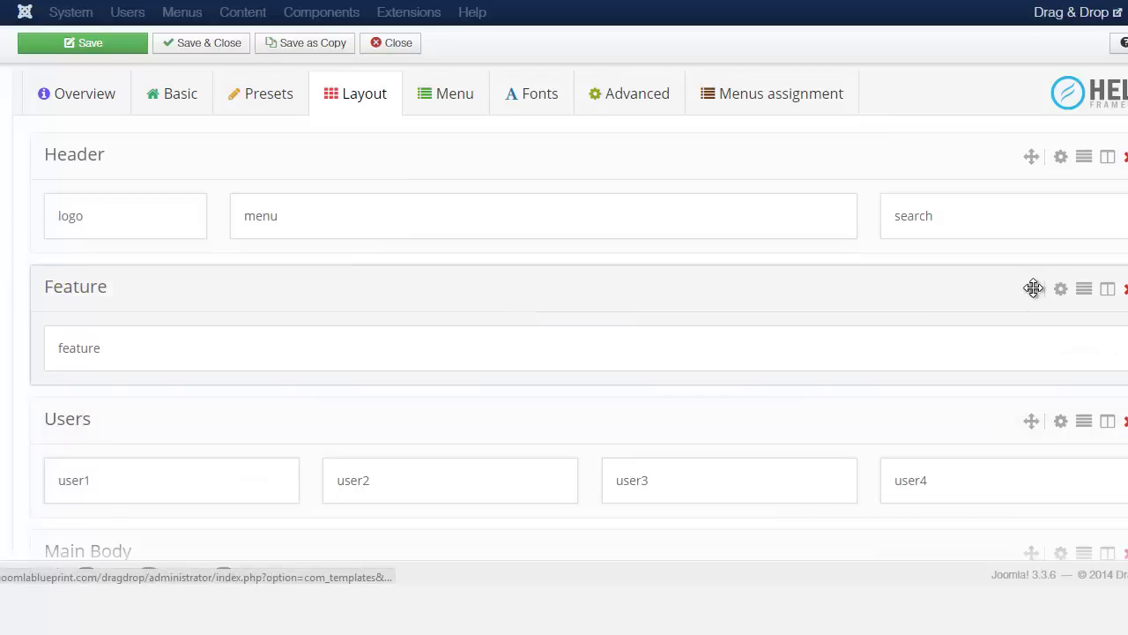
drag(1031, 287, 1035, 418)
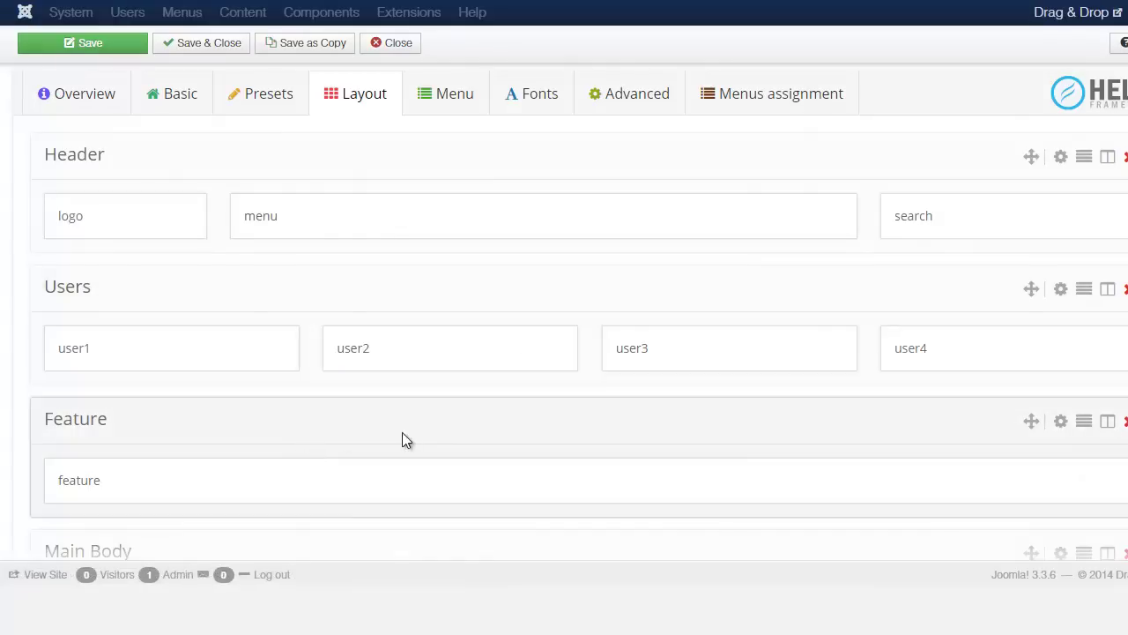
drag(1033, 420, 1041, 286)
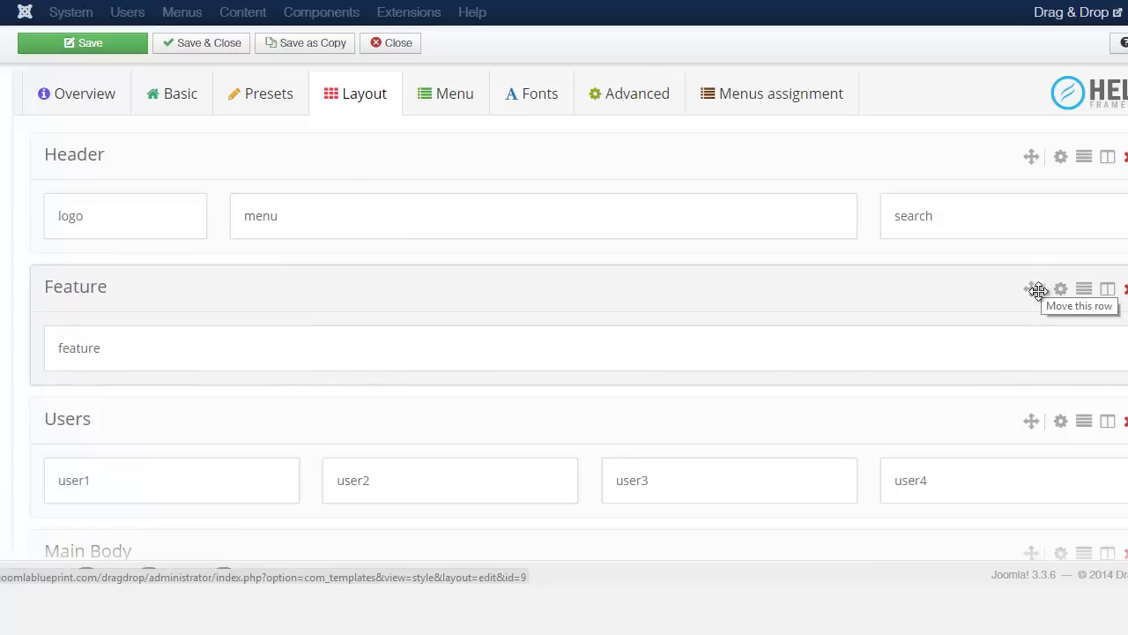
Look over the layout rows below Users, from Main Body to Footer, and return to the Header row
scroll(564, 353, down, 2)
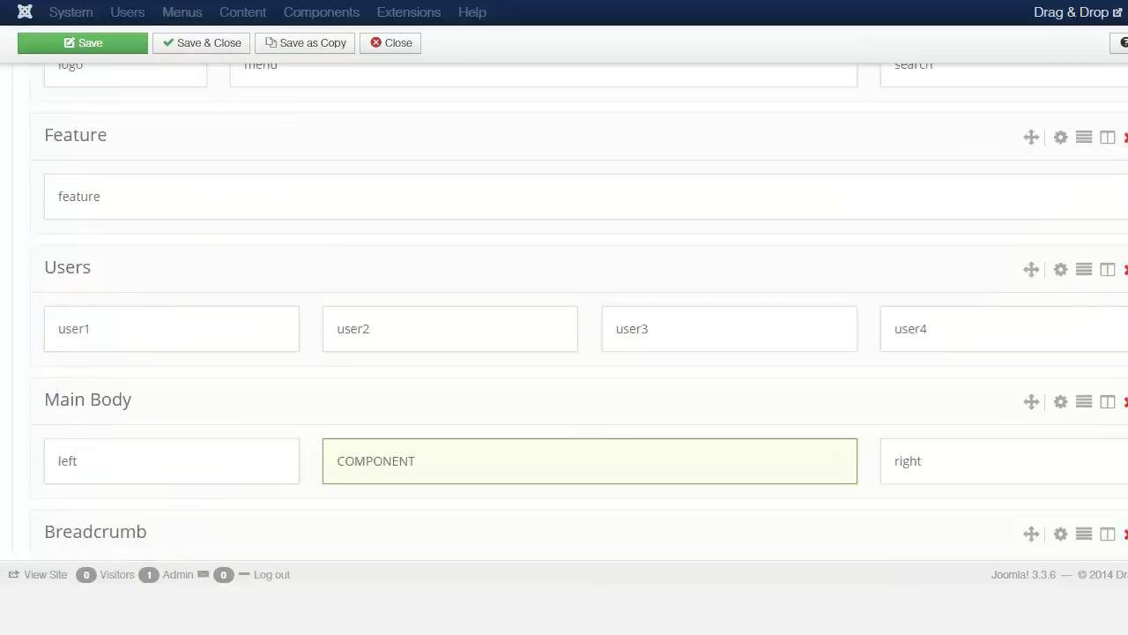
scroll(876, 428, down, 3)
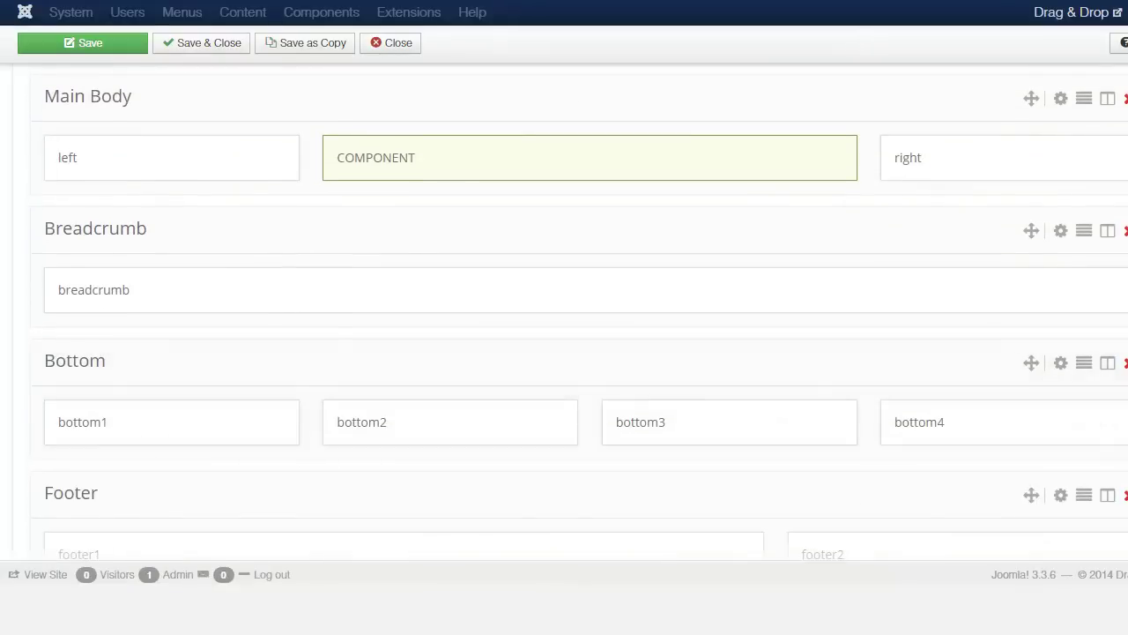
scroll(564, 318, down, 1)
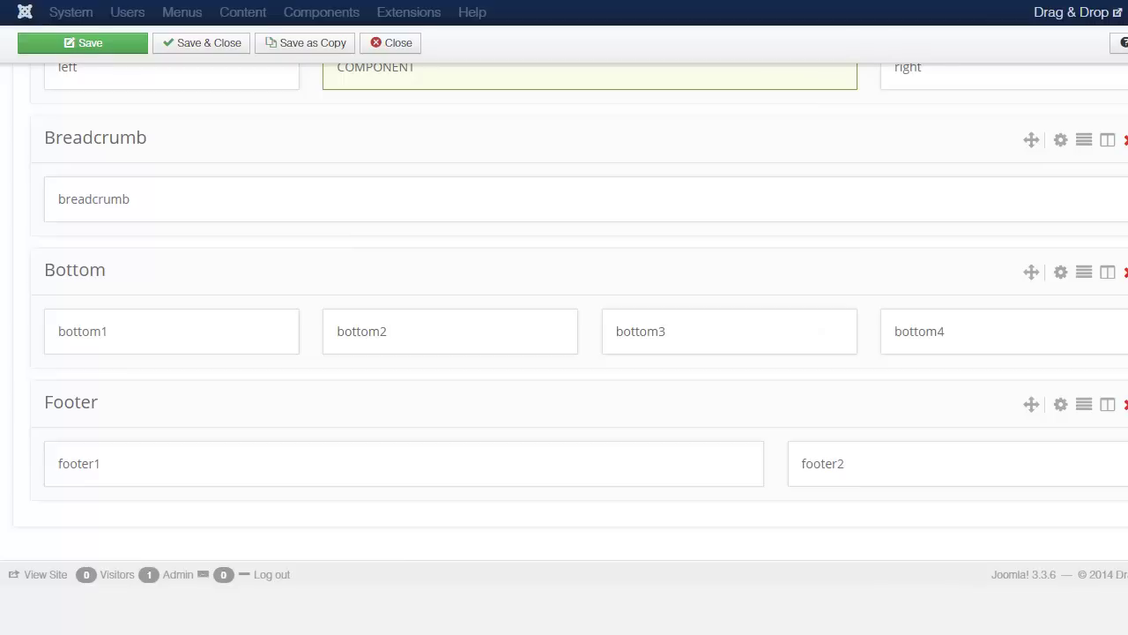
scroll(564, 309, up, 3)
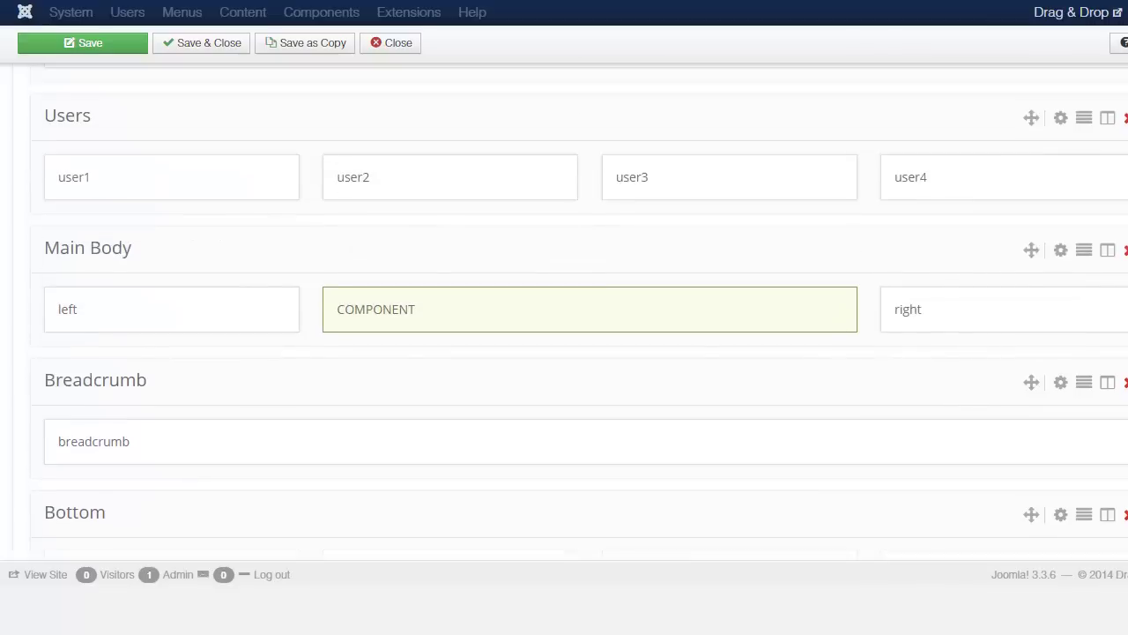
scroll(564, 309, up, 5)
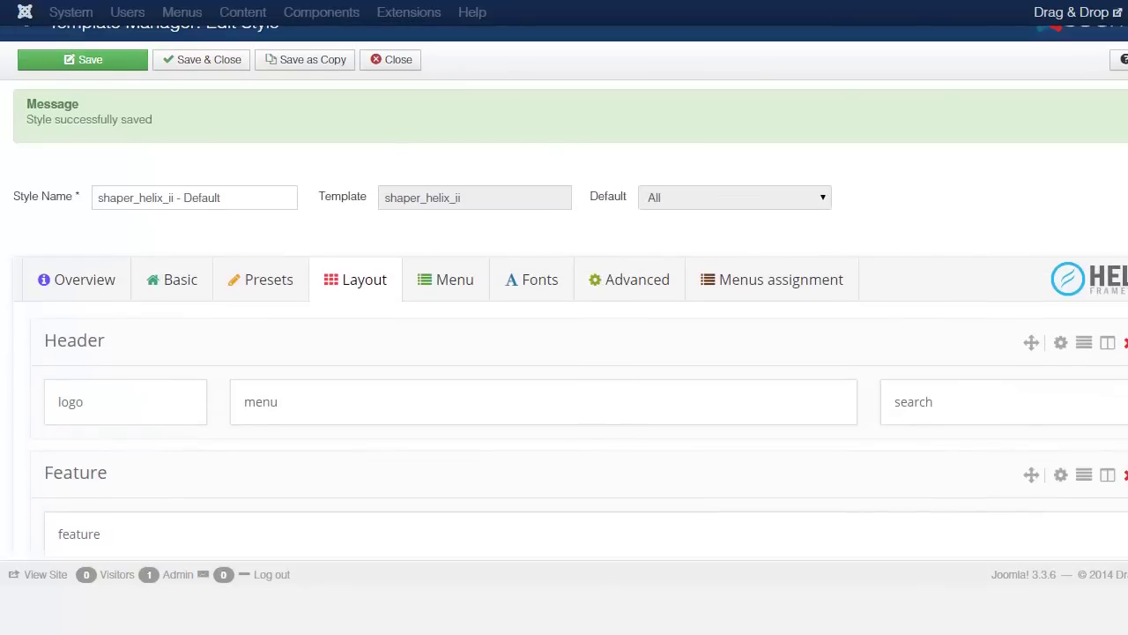
scroll(815, 402, down, 2)
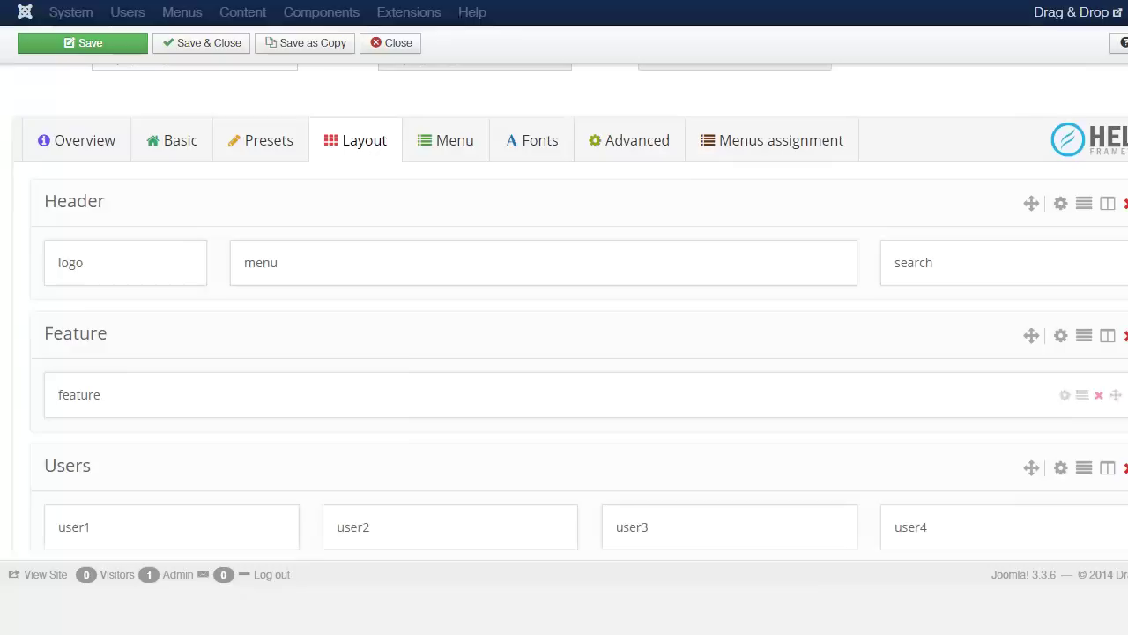
Examine the template's menu settings, including the Select Menu and Menu Type choices and the Column Width
click(445, 140)
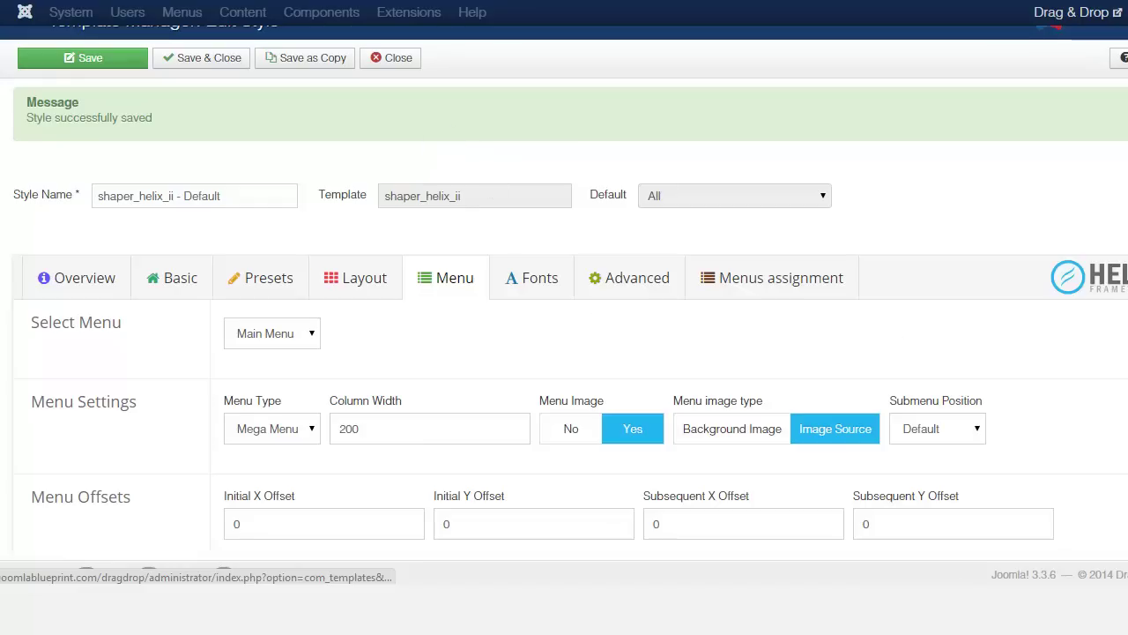
scroll(1093, 253, down, 1)
scroll(1093, 253, up, 1)
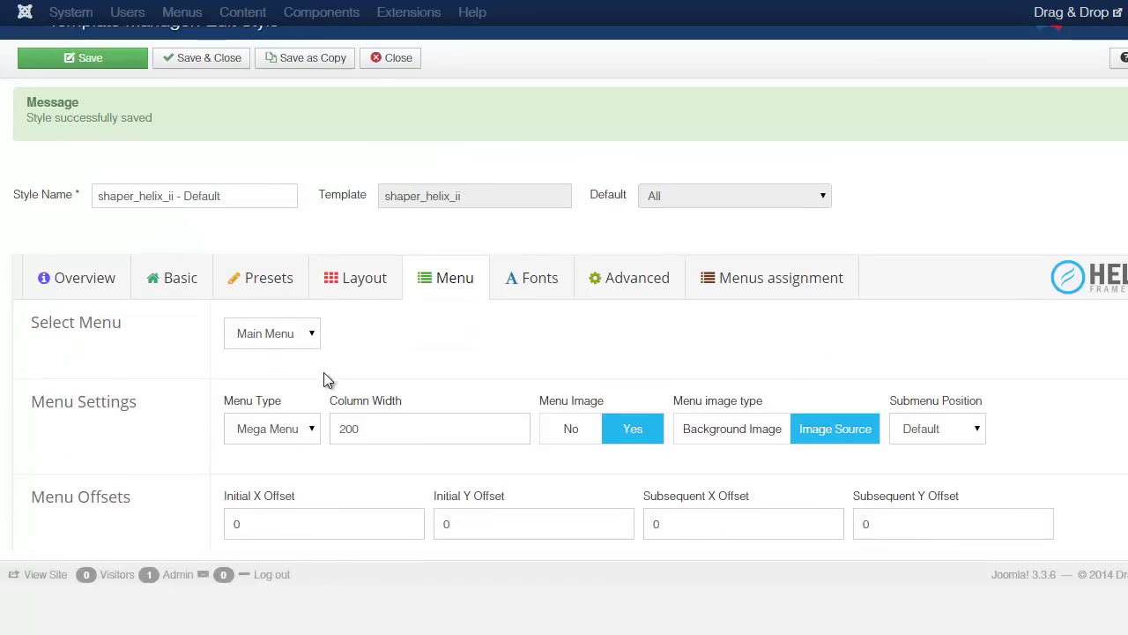
click(275, 338)
click(277, 351)
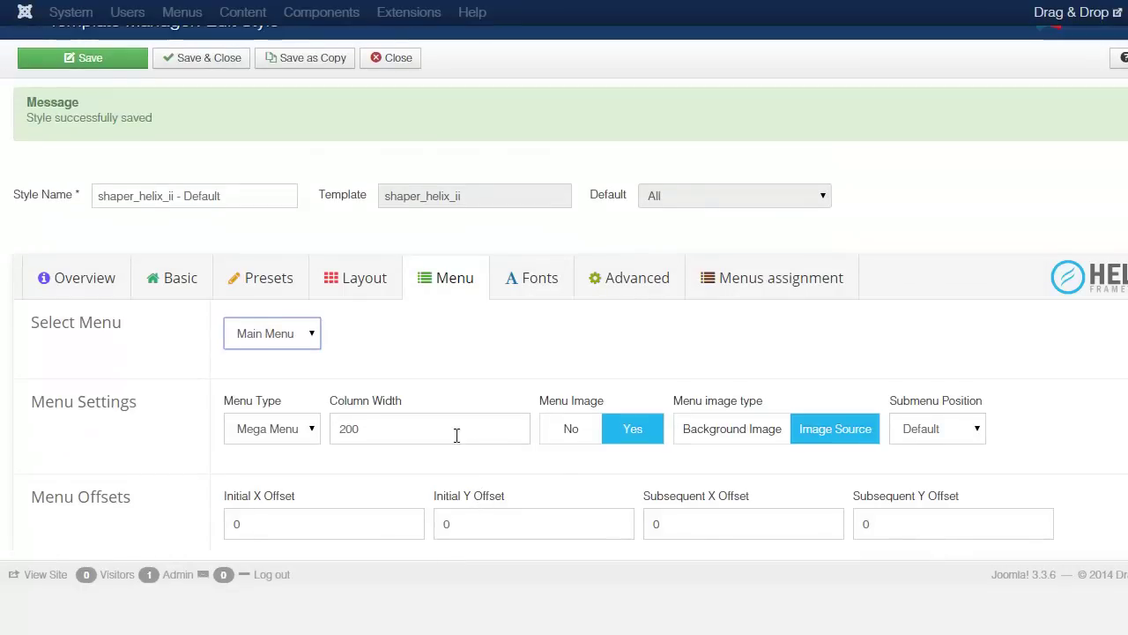
click(289, 432)
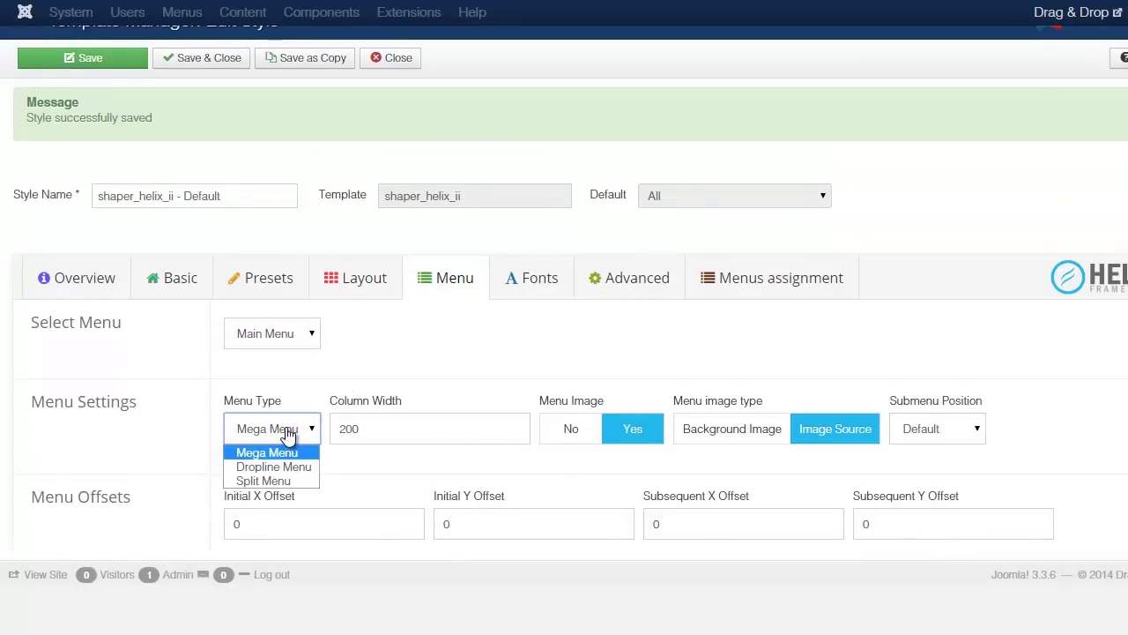
click(292, 429)
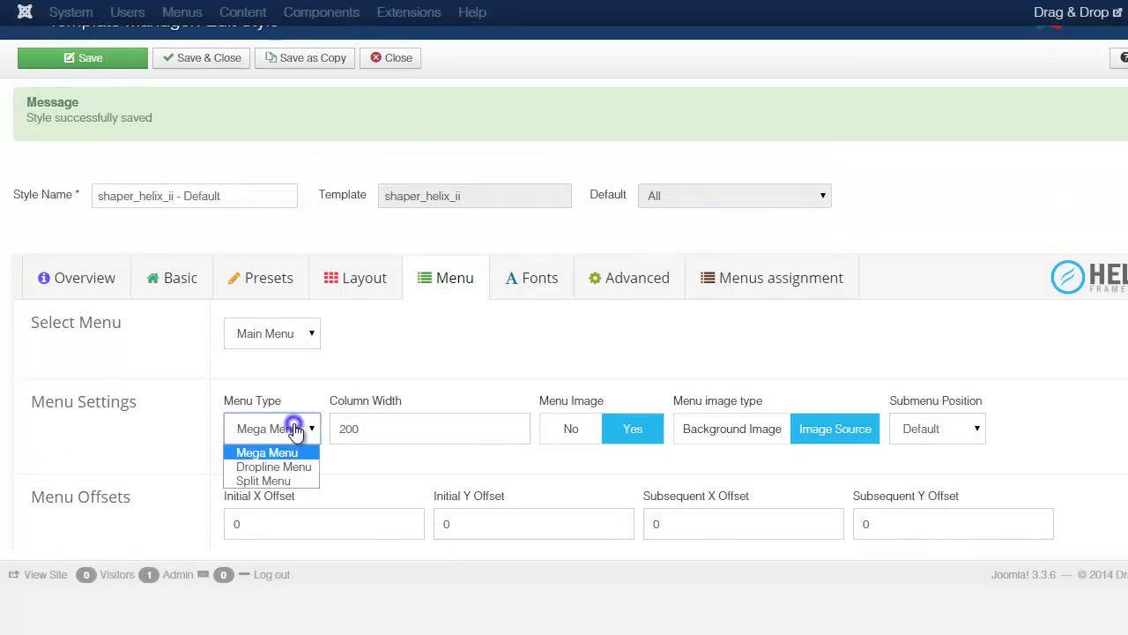
click(418, 432)
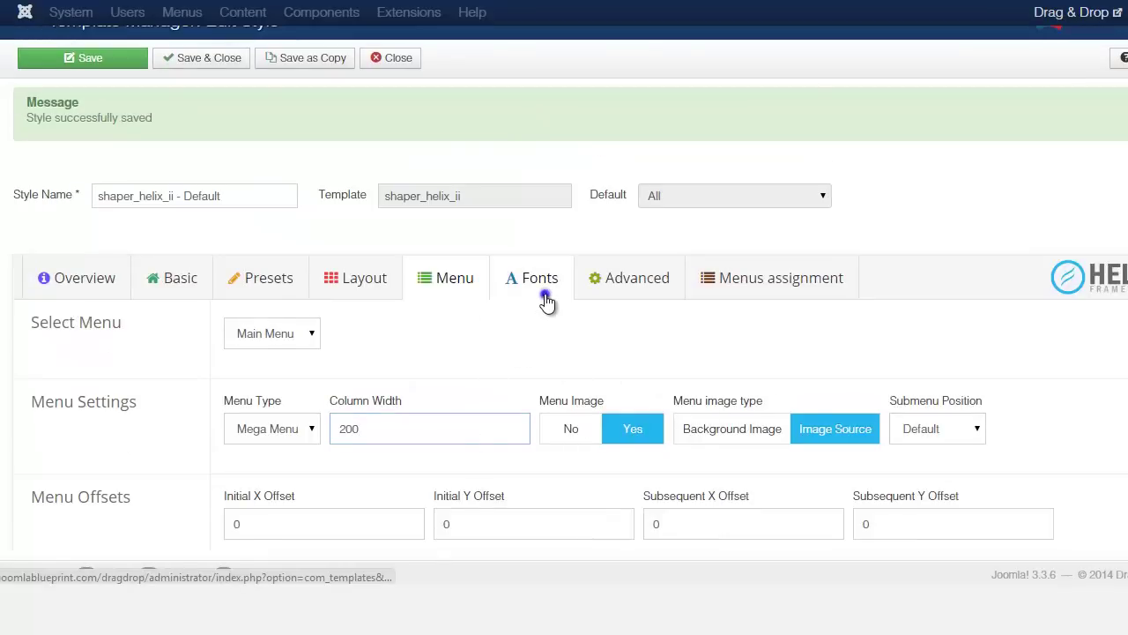
Review the template's font settings and its advanced settings, from Cache Settings through Component Area
click(546, 301)
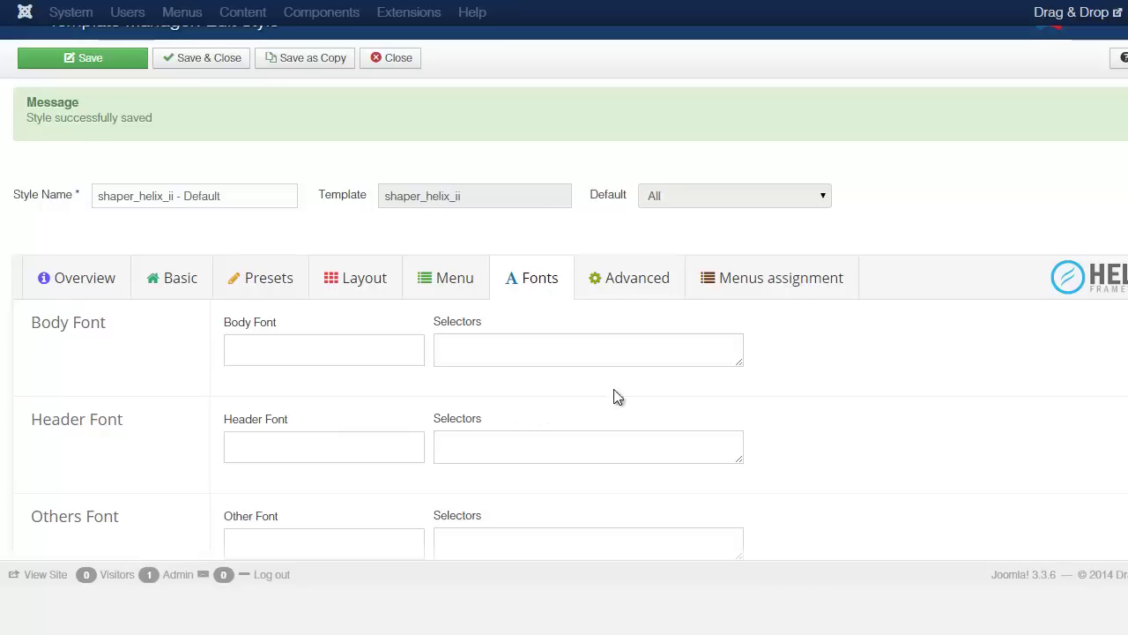
click(624, 278)
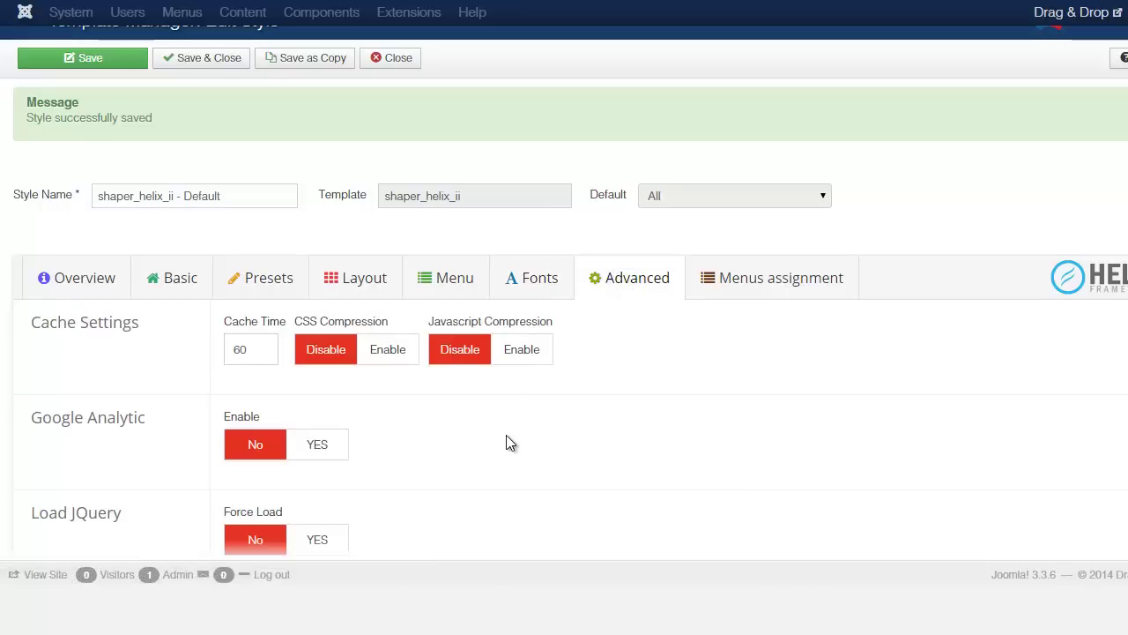
scroll(508, 443, down, 2)
scroll(509, 445, down, 1)
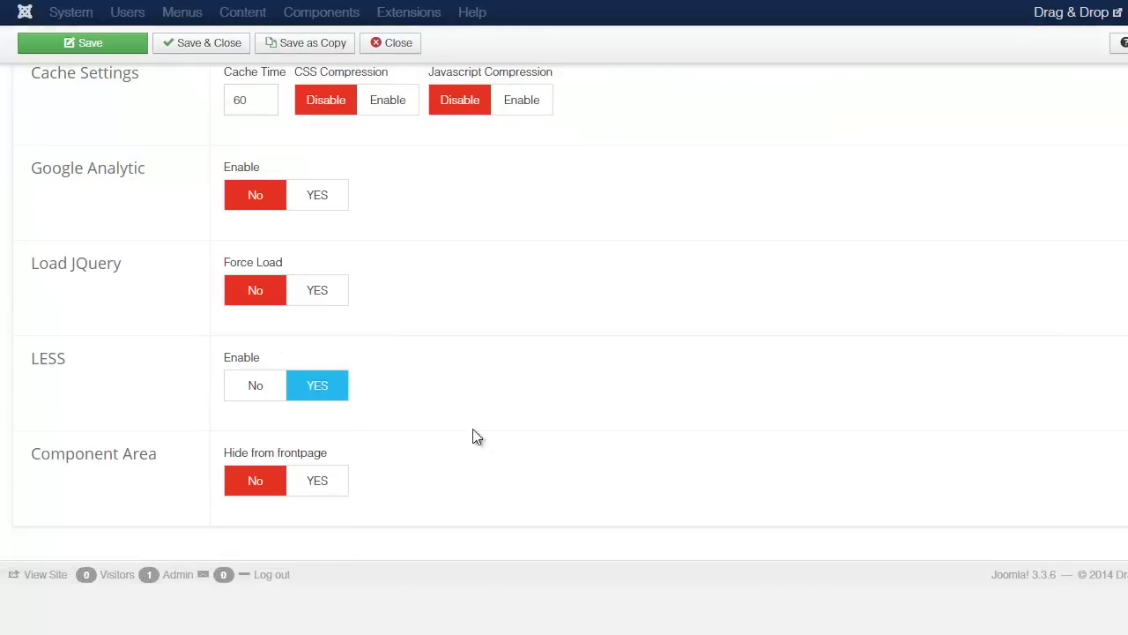
Enable Google Analytic to inspect its Tracking ID field, and set it back to No
click(315, 197)
click(440, 193)
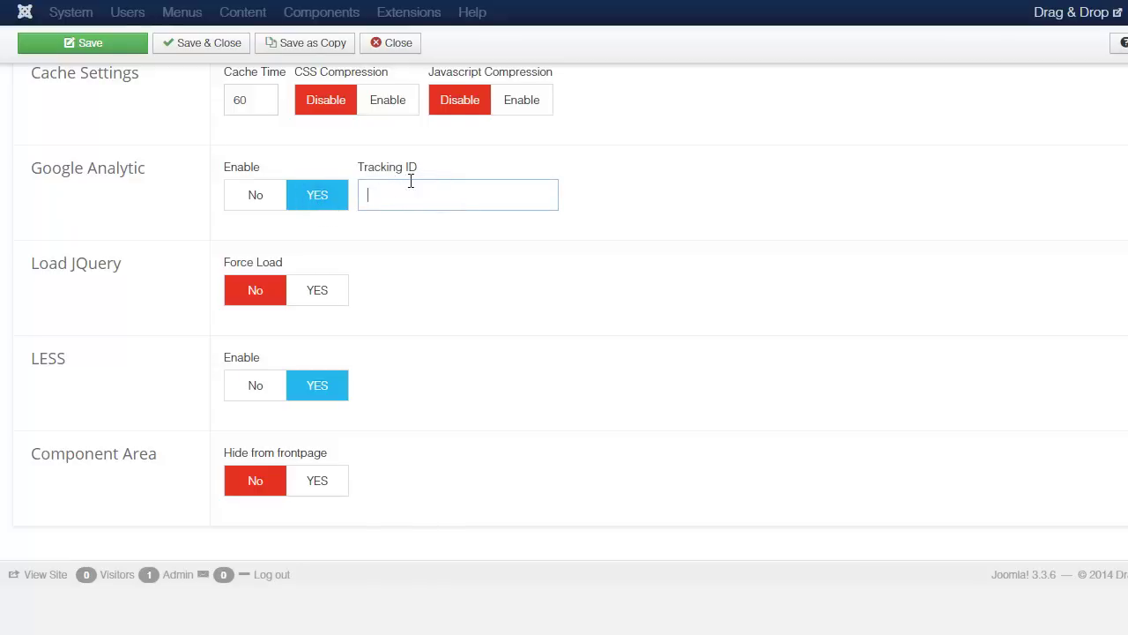
click(254, 196)
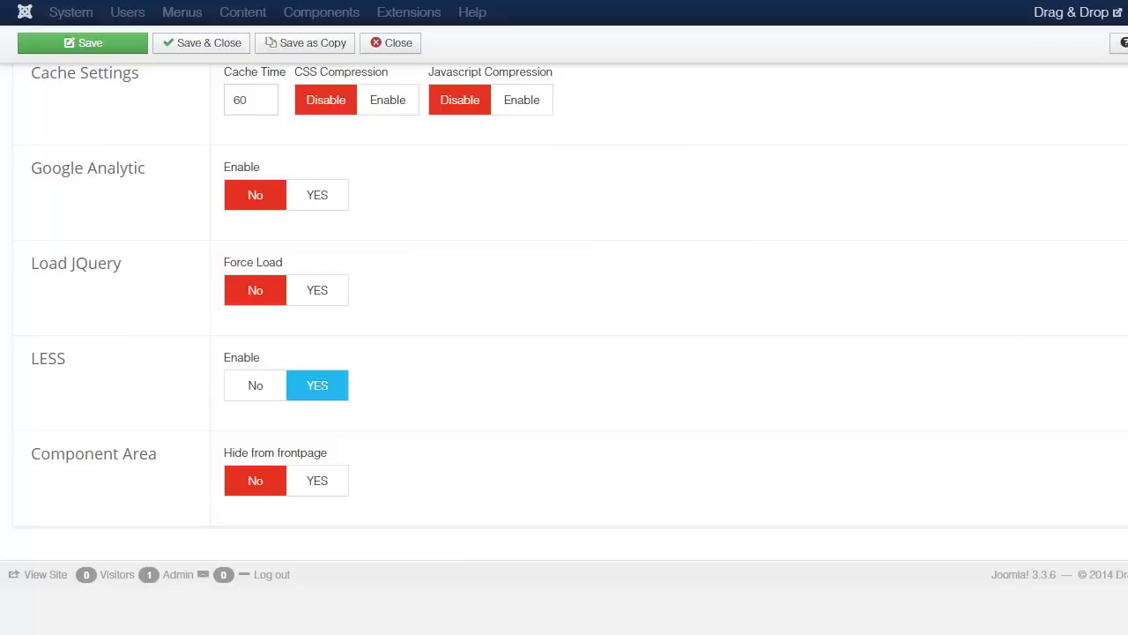
Review the template's menus assignment and overview, and revisit its preset and layout settings
scroll(766, 230, up, 3)
click(767, 173)
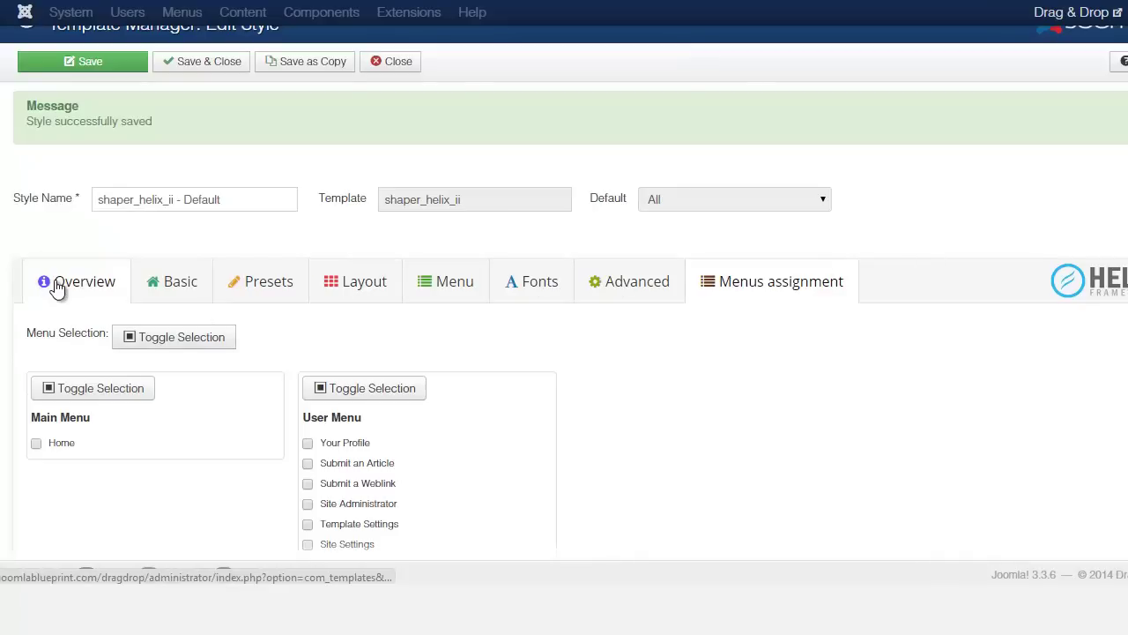
click(56, 287)
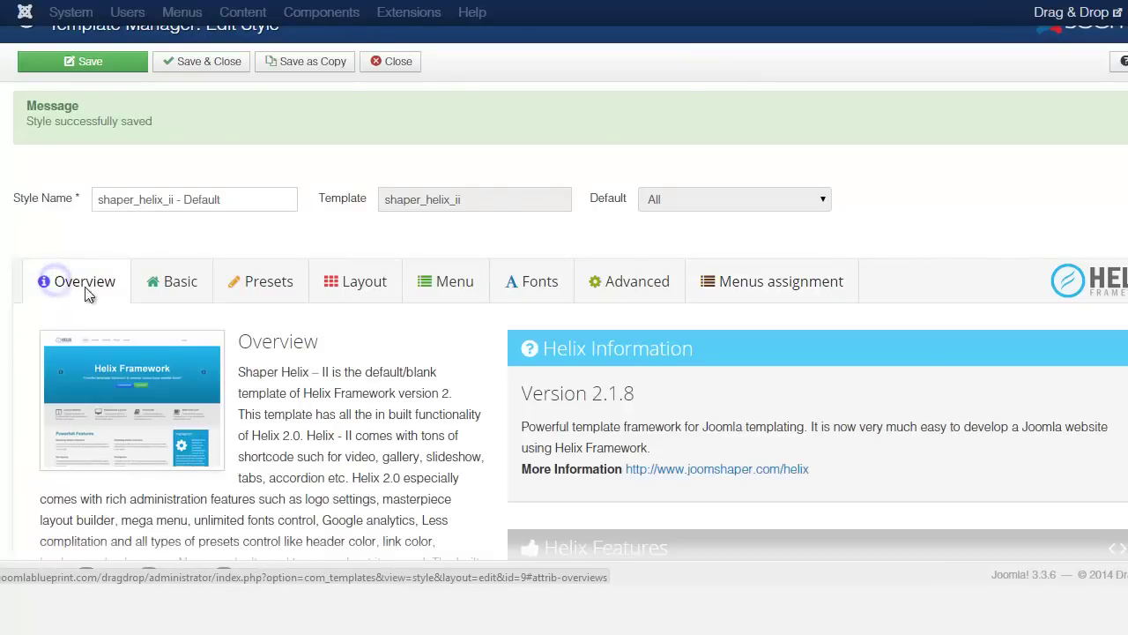
click(287, 296)
click(360, 280)
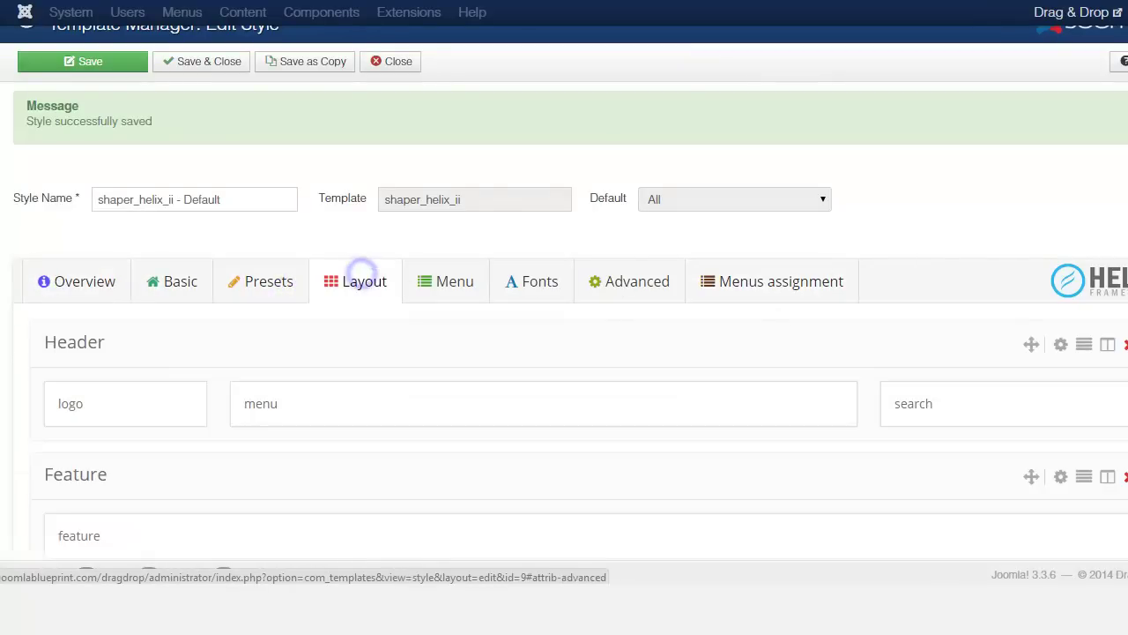
scroll(360, 280, down, 2)
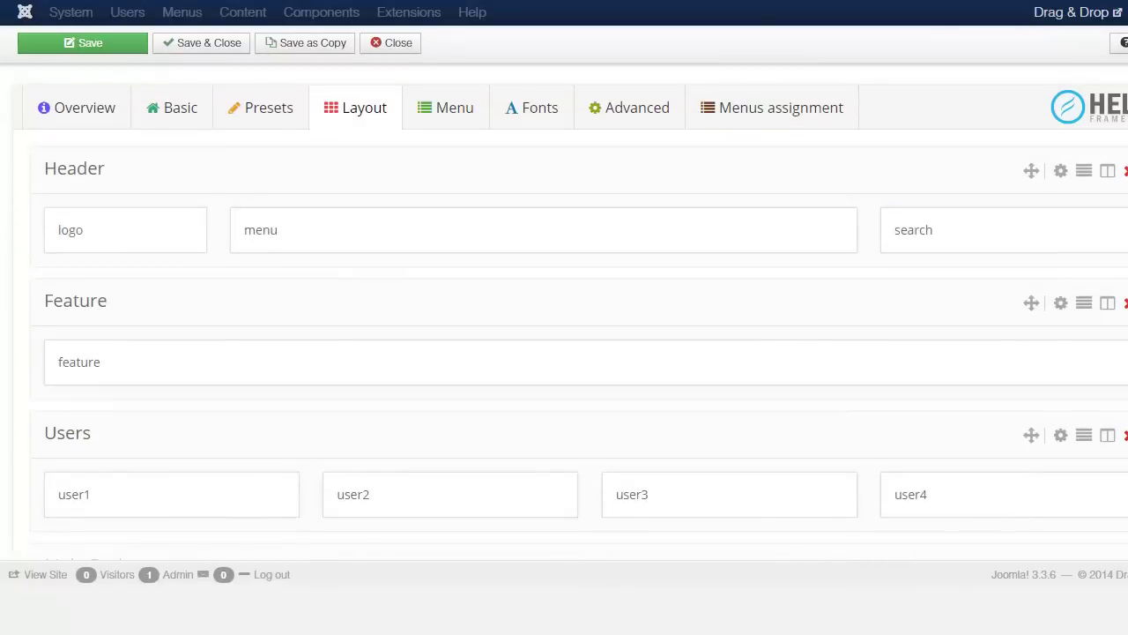
scroll(893, 226, up, 2)
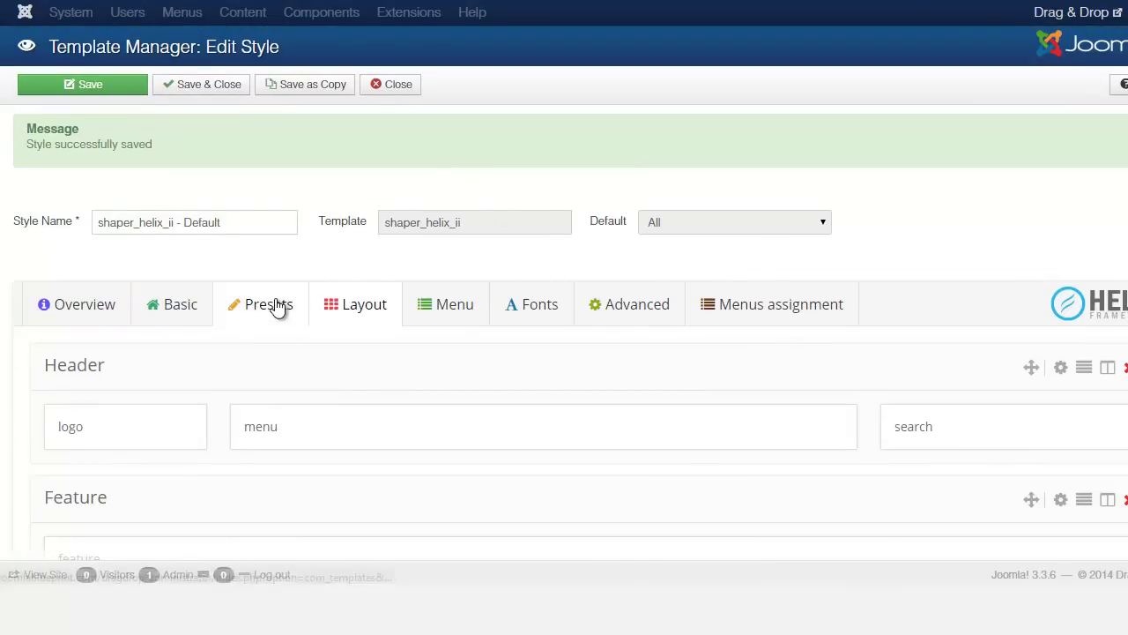